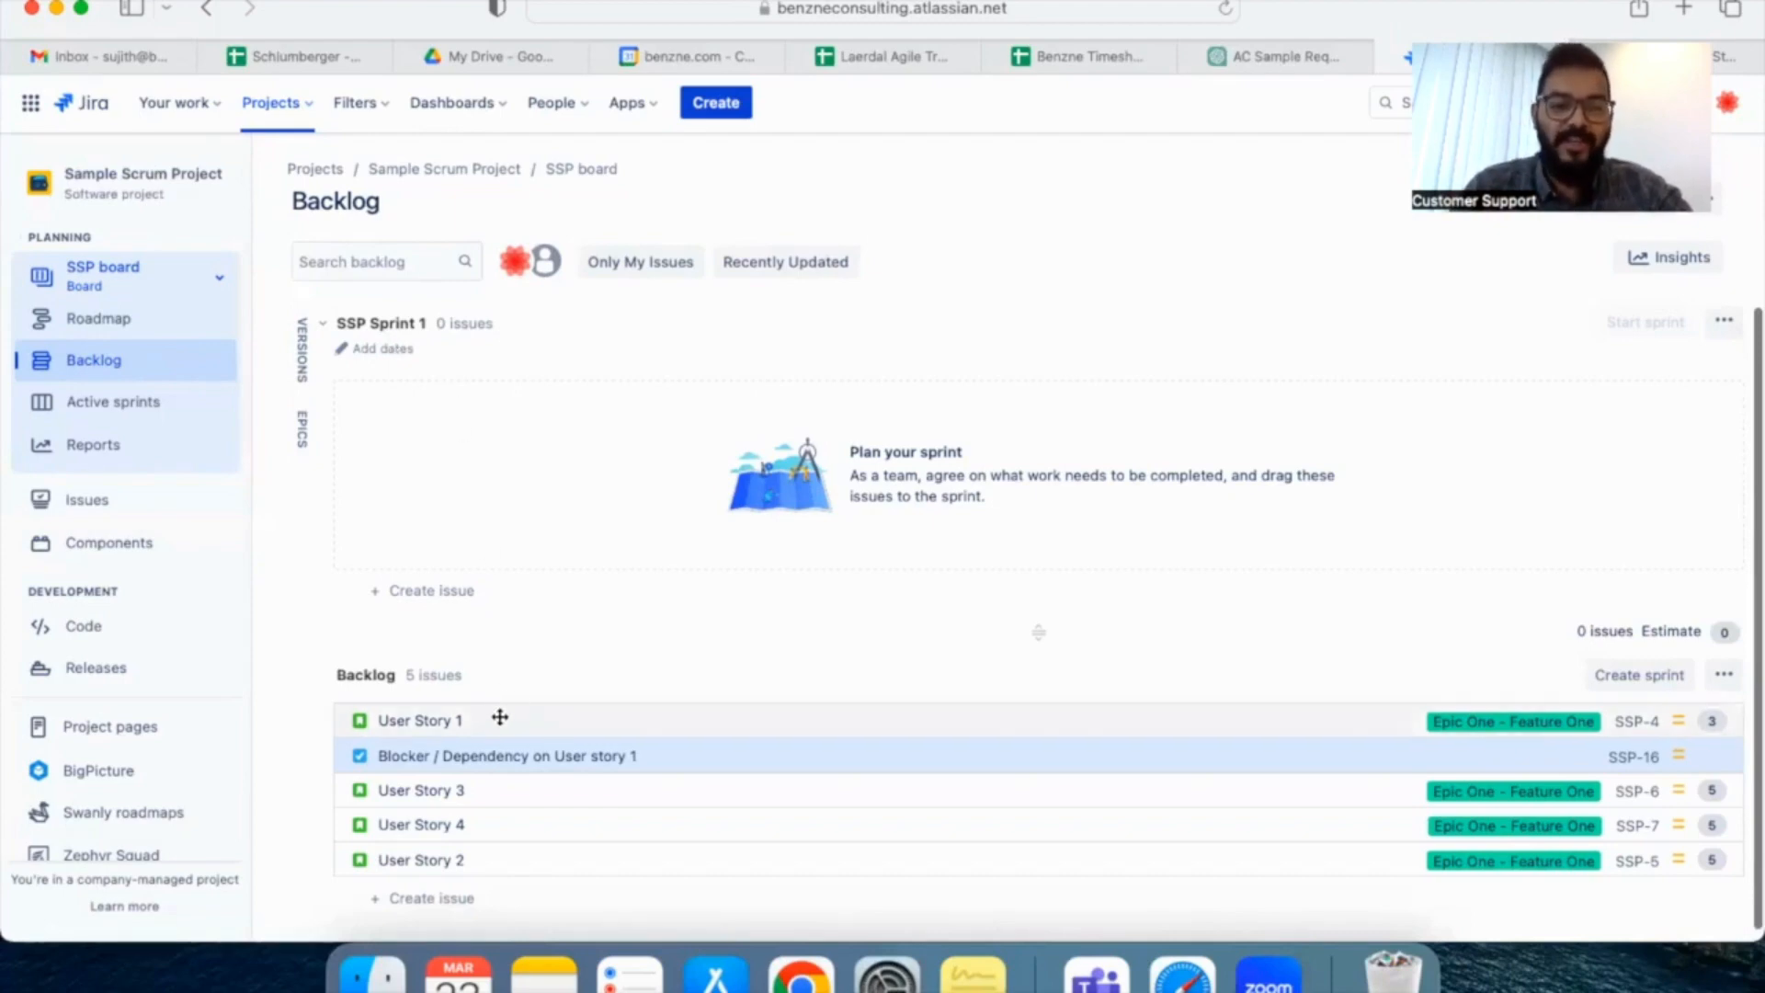
Move User Story 1, User Story 3, User Story 4 and User Story 2 from the backlog into SSP Sprint 1
left_click_drag(507, 707, 526, 434)
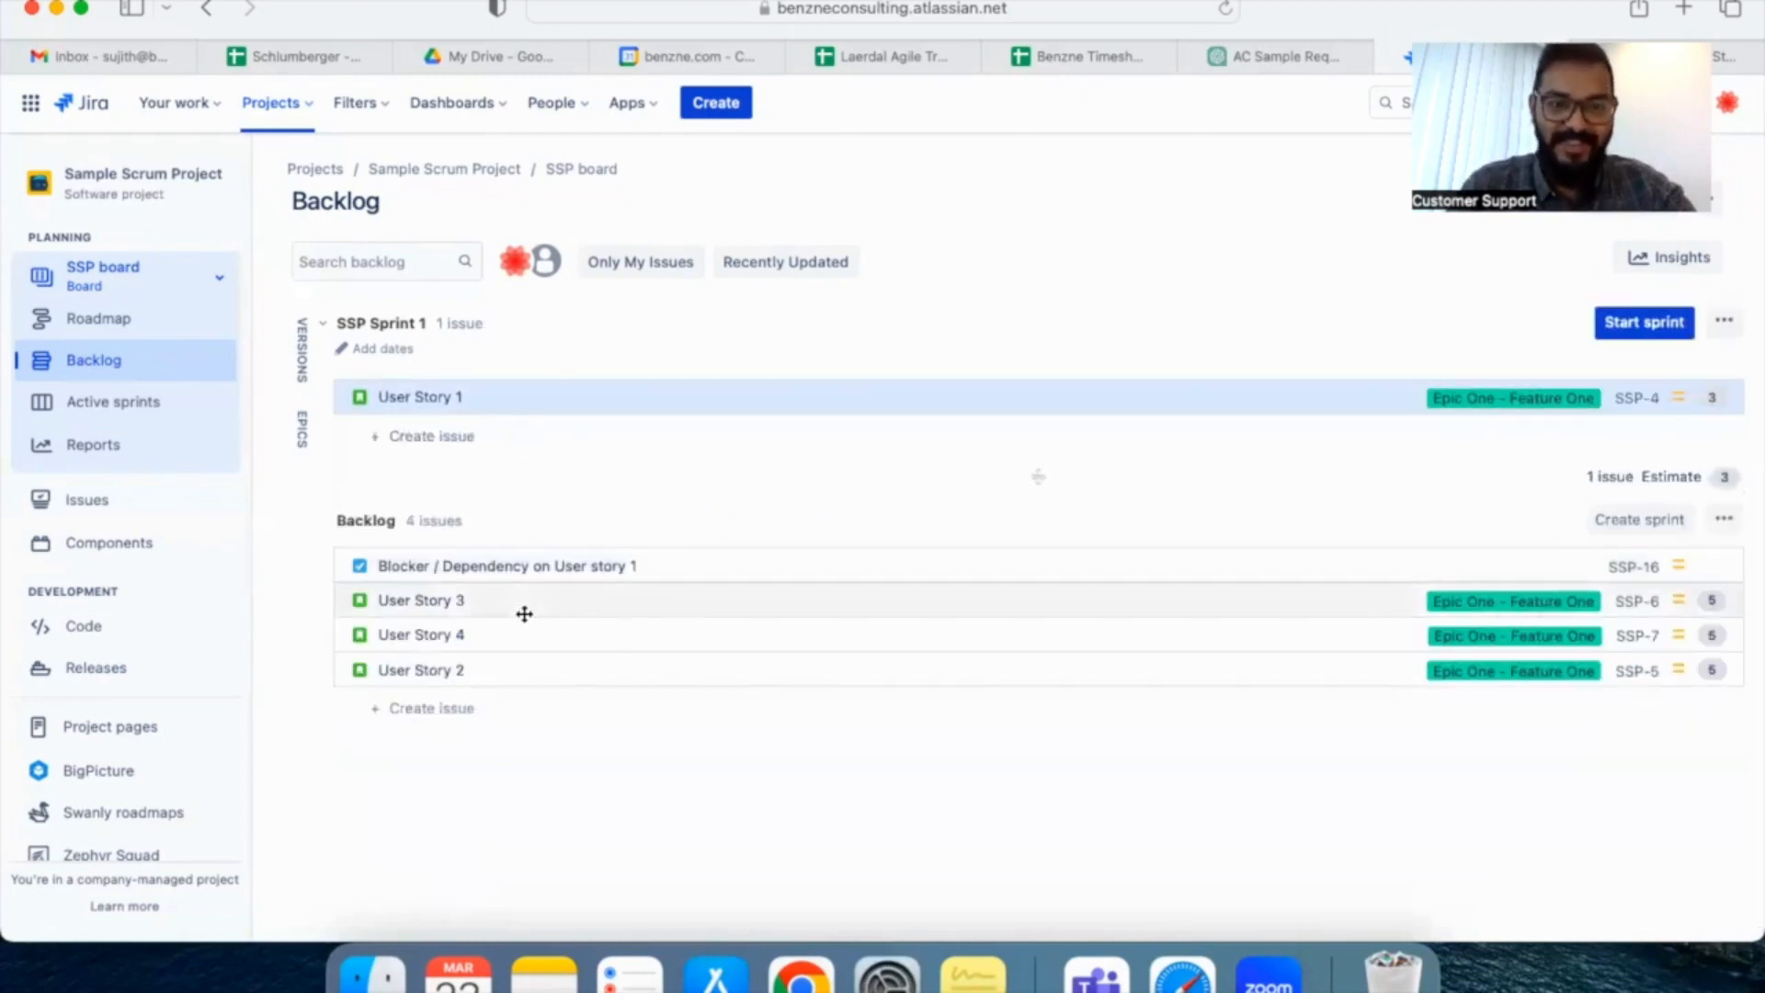
left_click_drag(523, 612, 524, 435)
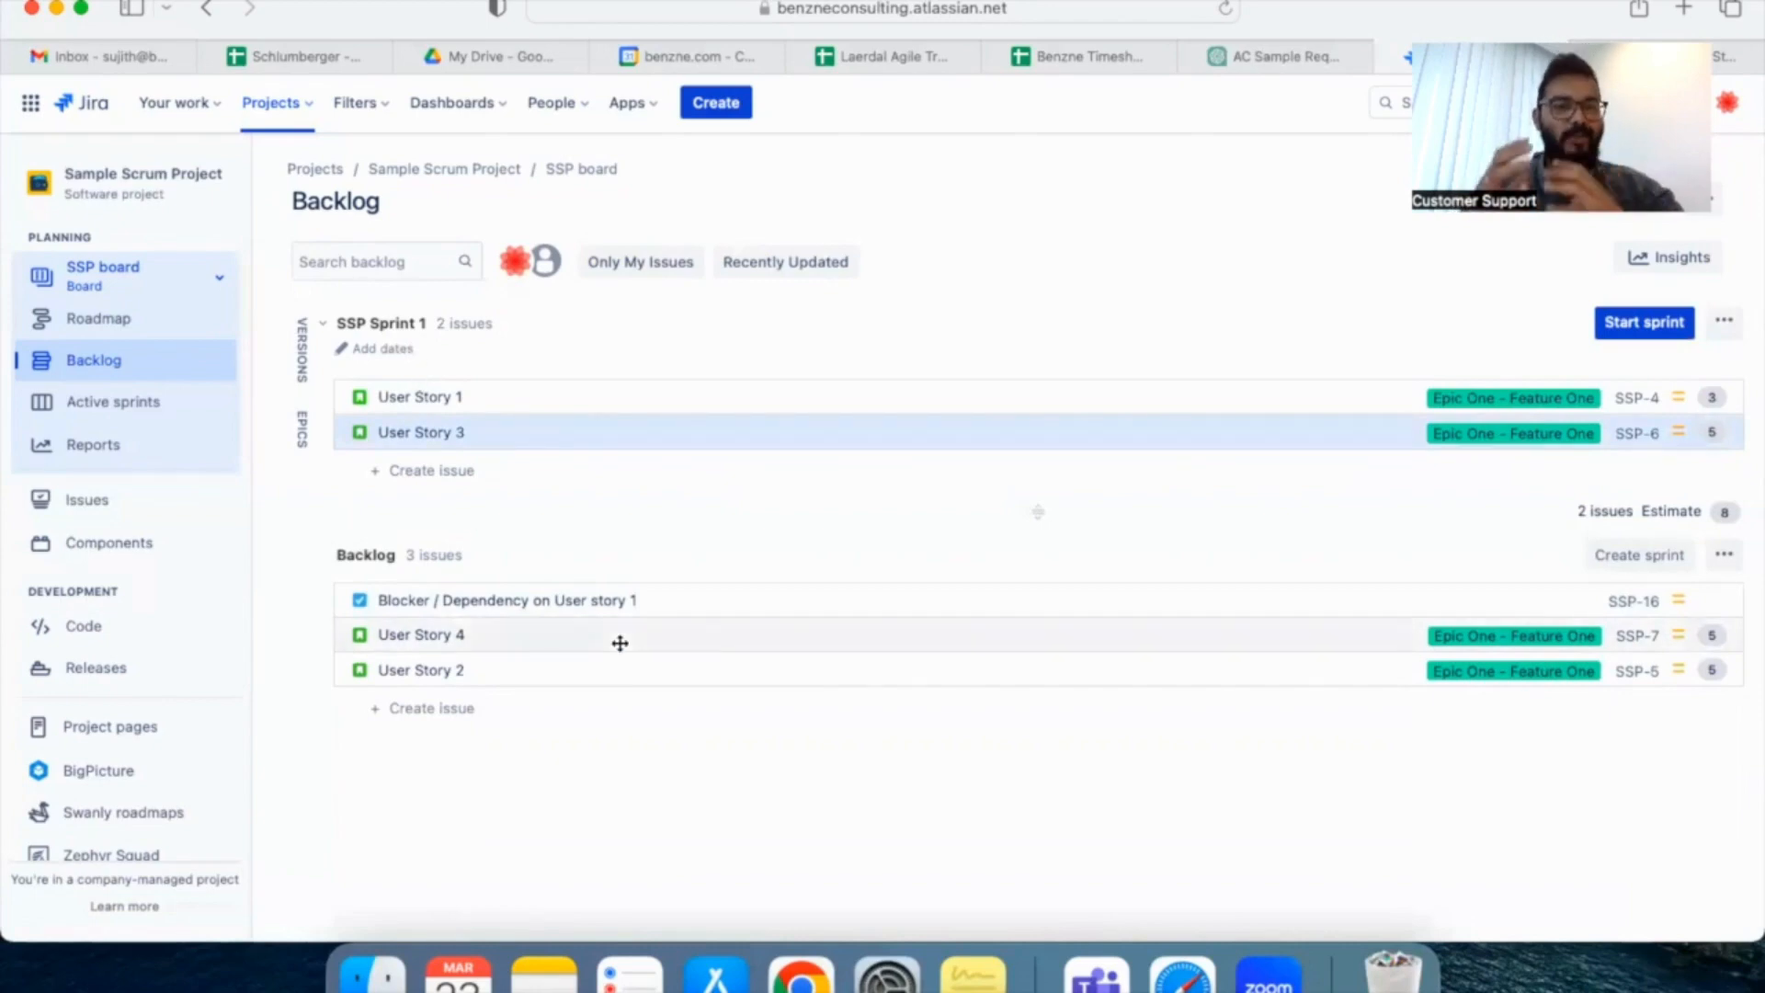
left_click_drag(619, 638, 608, 476)
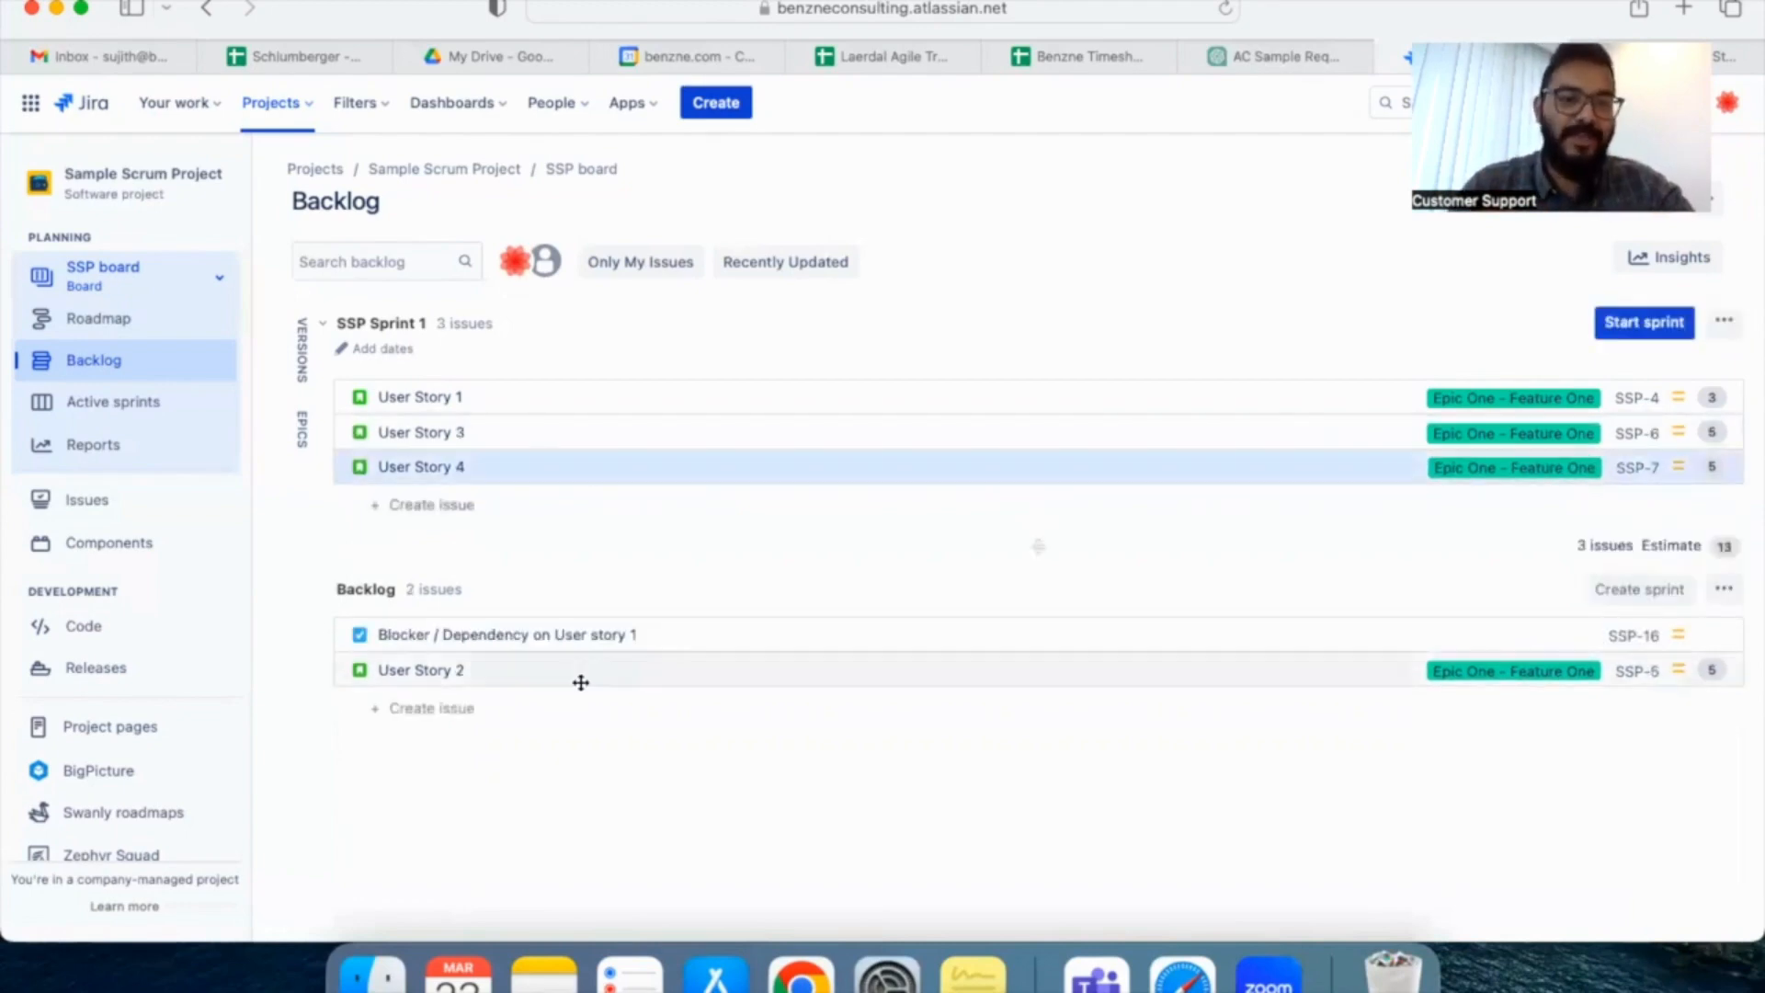
left_click_drag(582, 681, 579, 516)
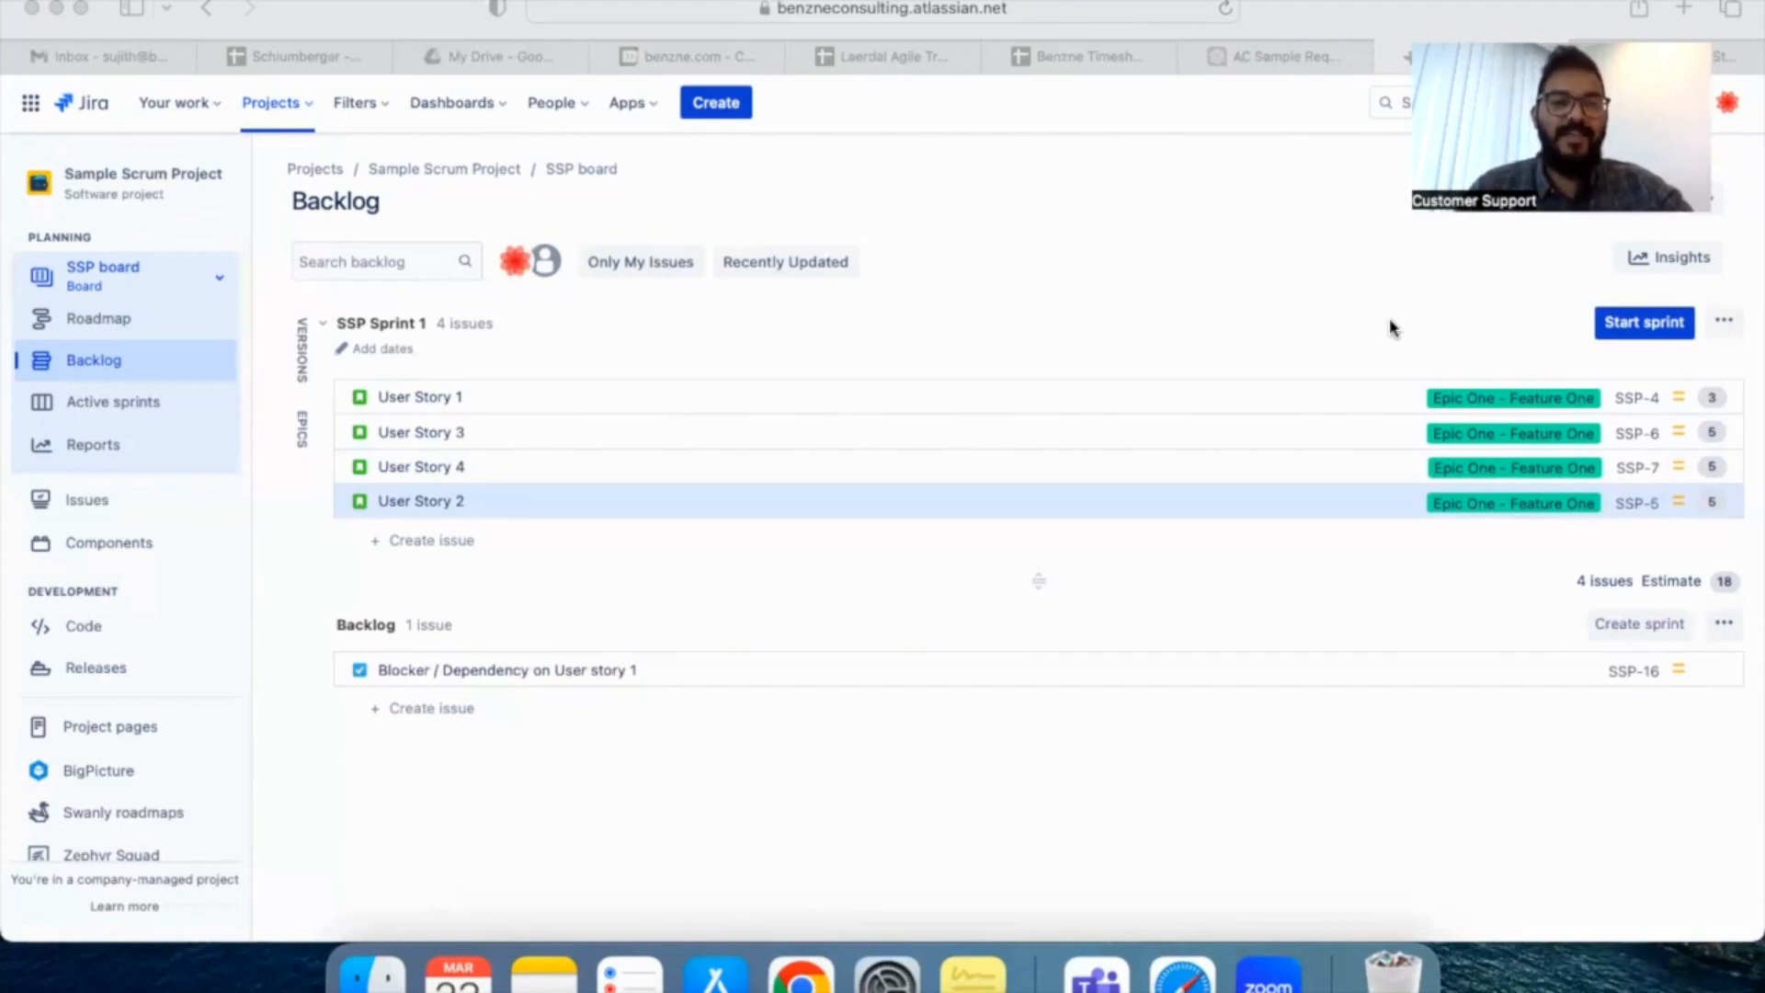
Read the acceptance criteria of User Story 1 (SSP-4) and open the story on its own page
left_click(1638, 406)
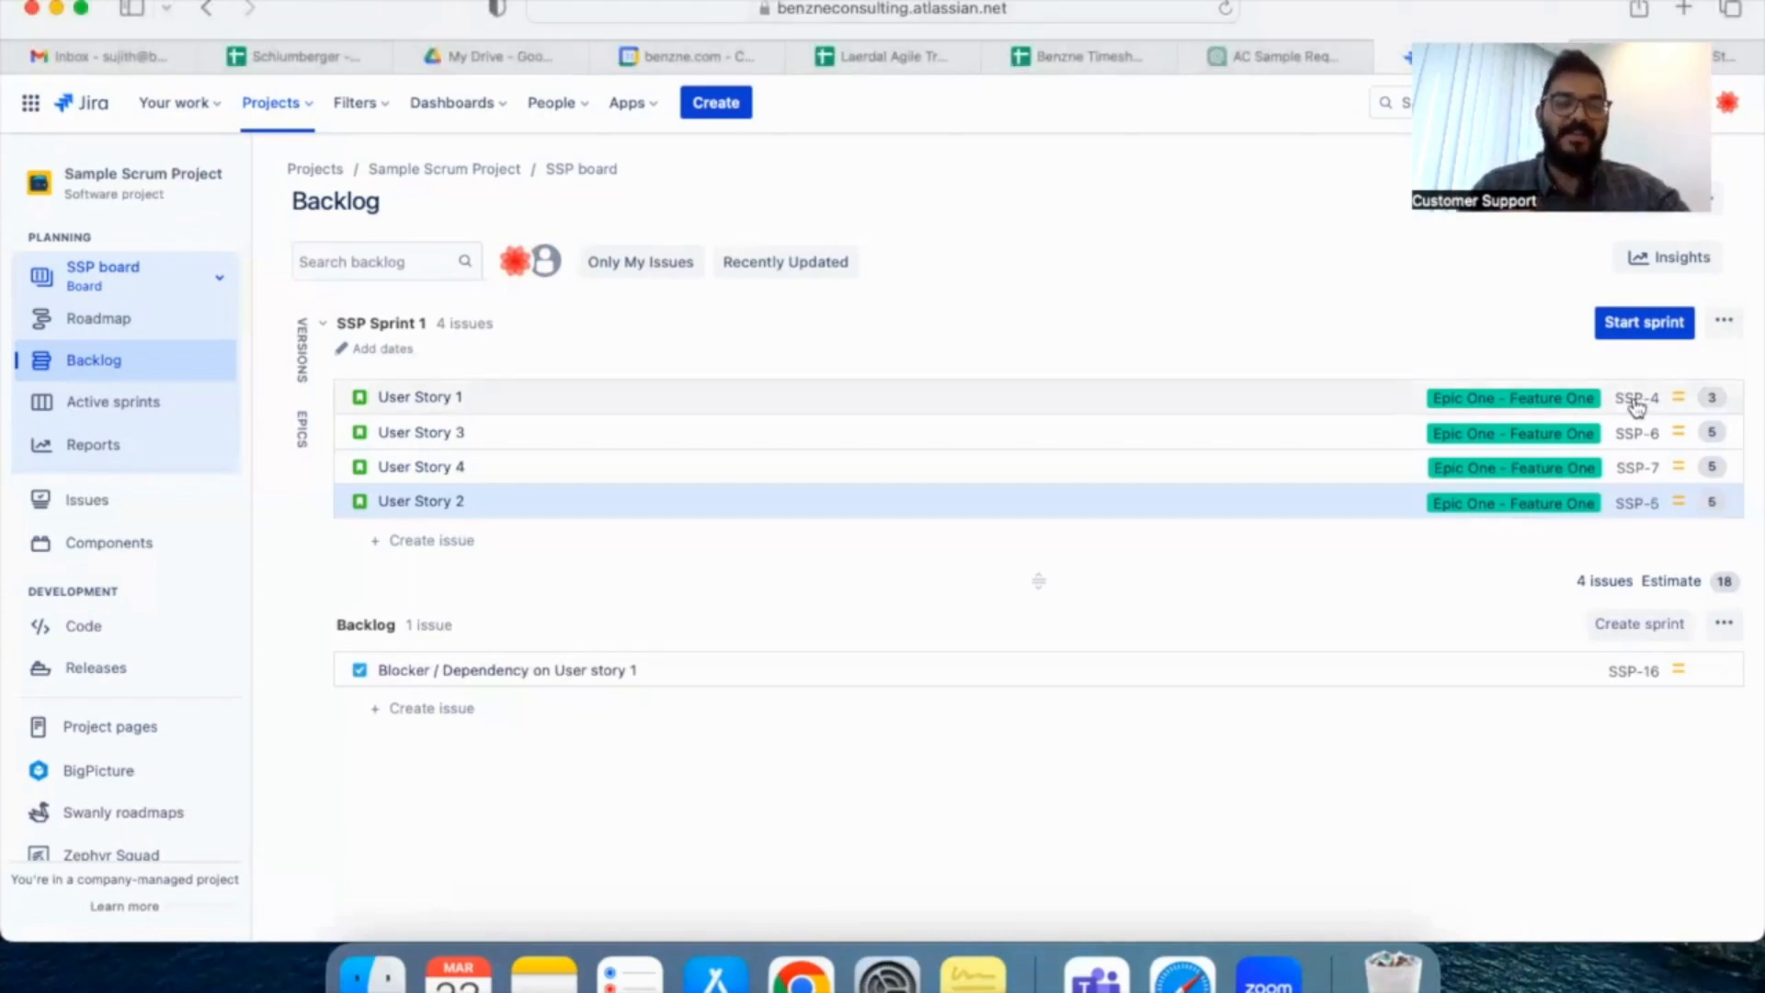
left_click(1636, 405)
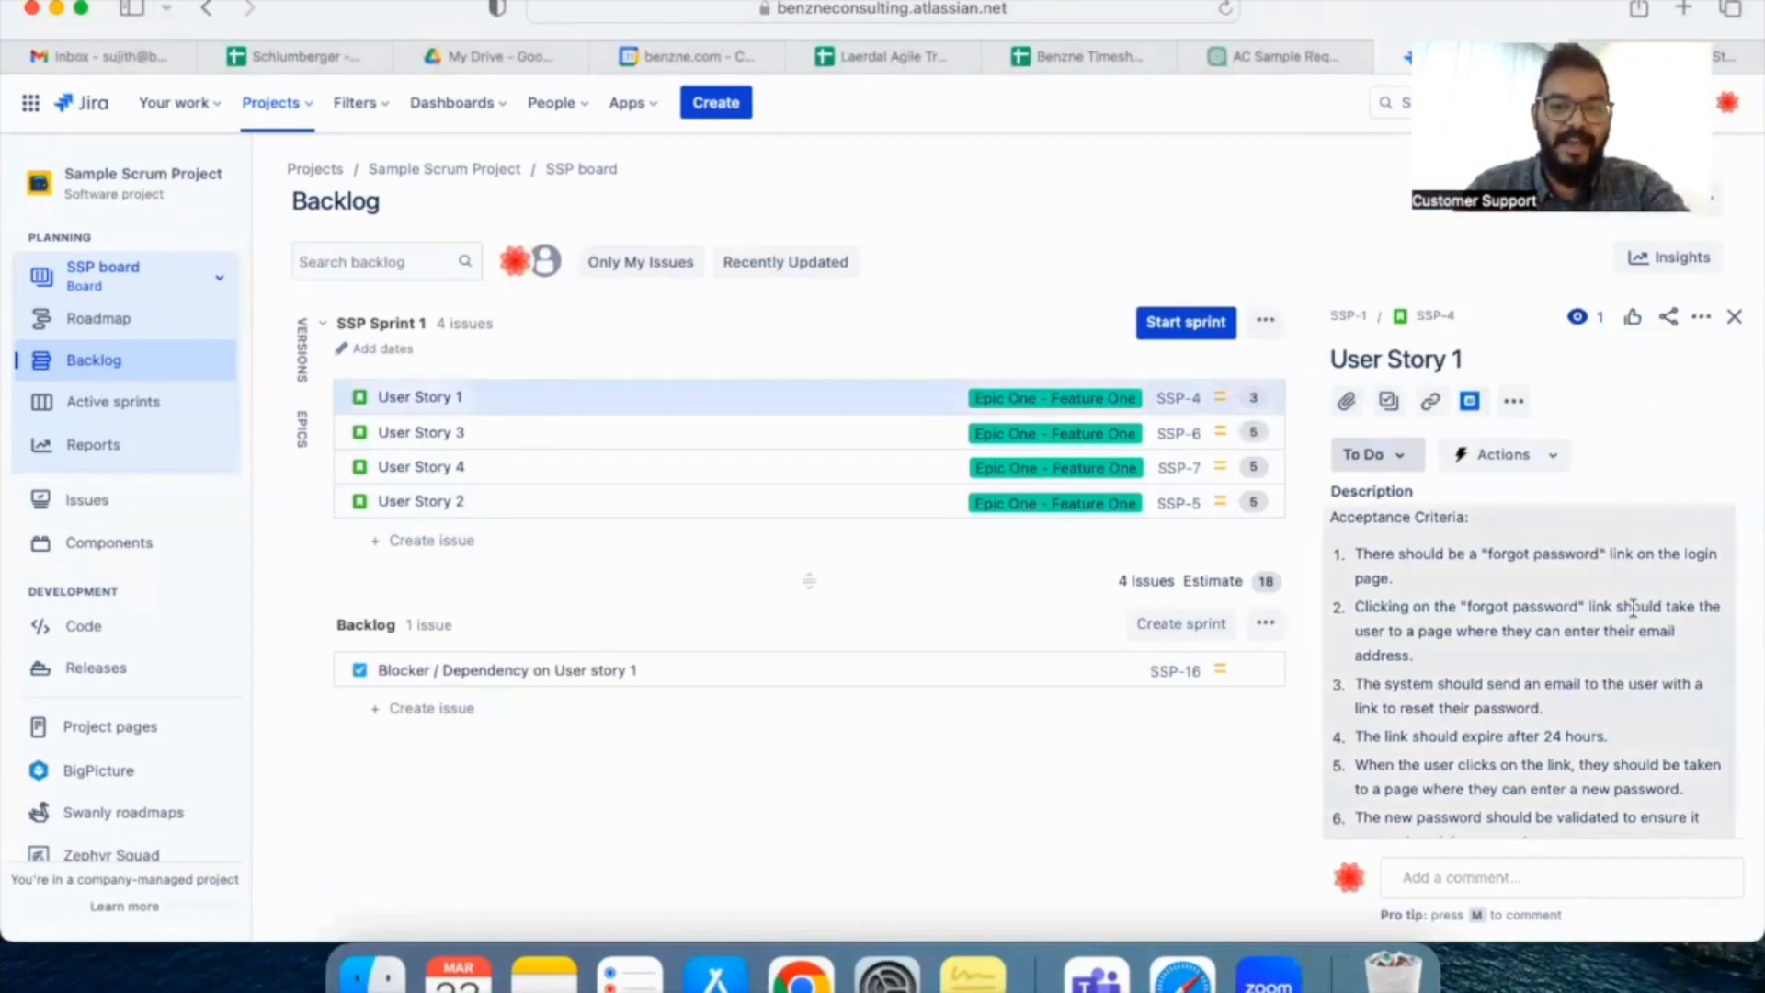
scroll(1634, 607, "down", 2)
scroll(1633, 607, "down", 2)
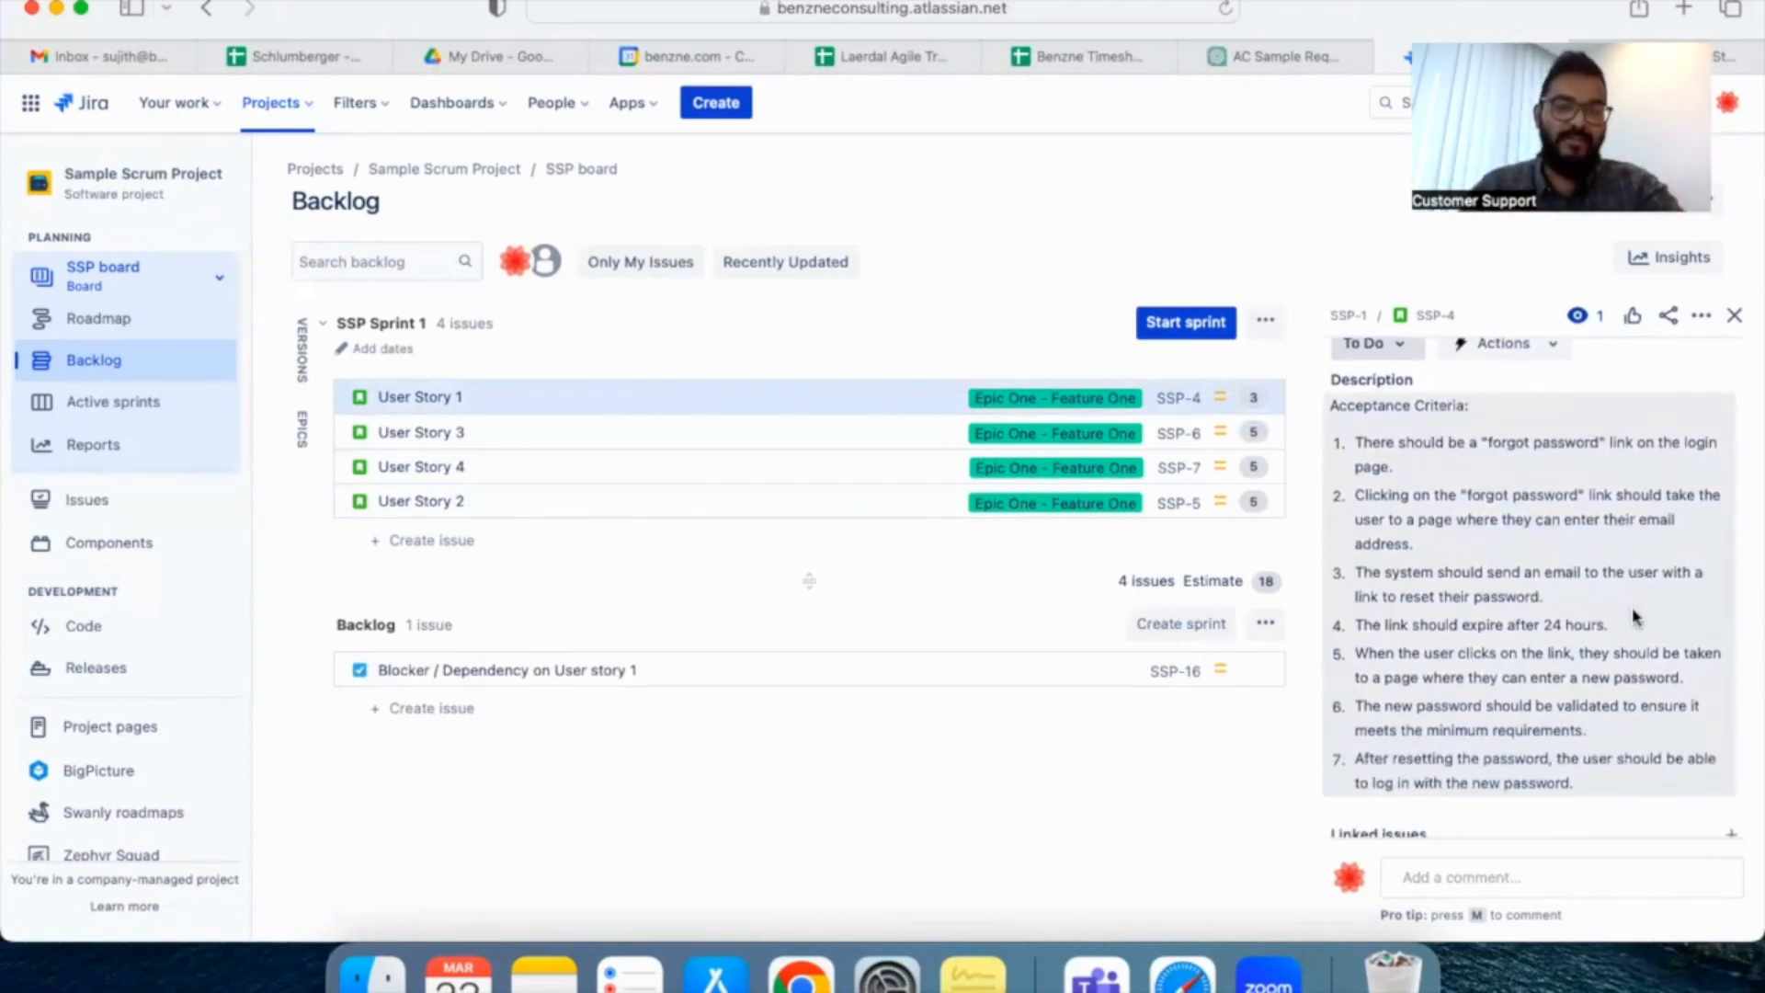
scroll(1636, 616, "up", 1)
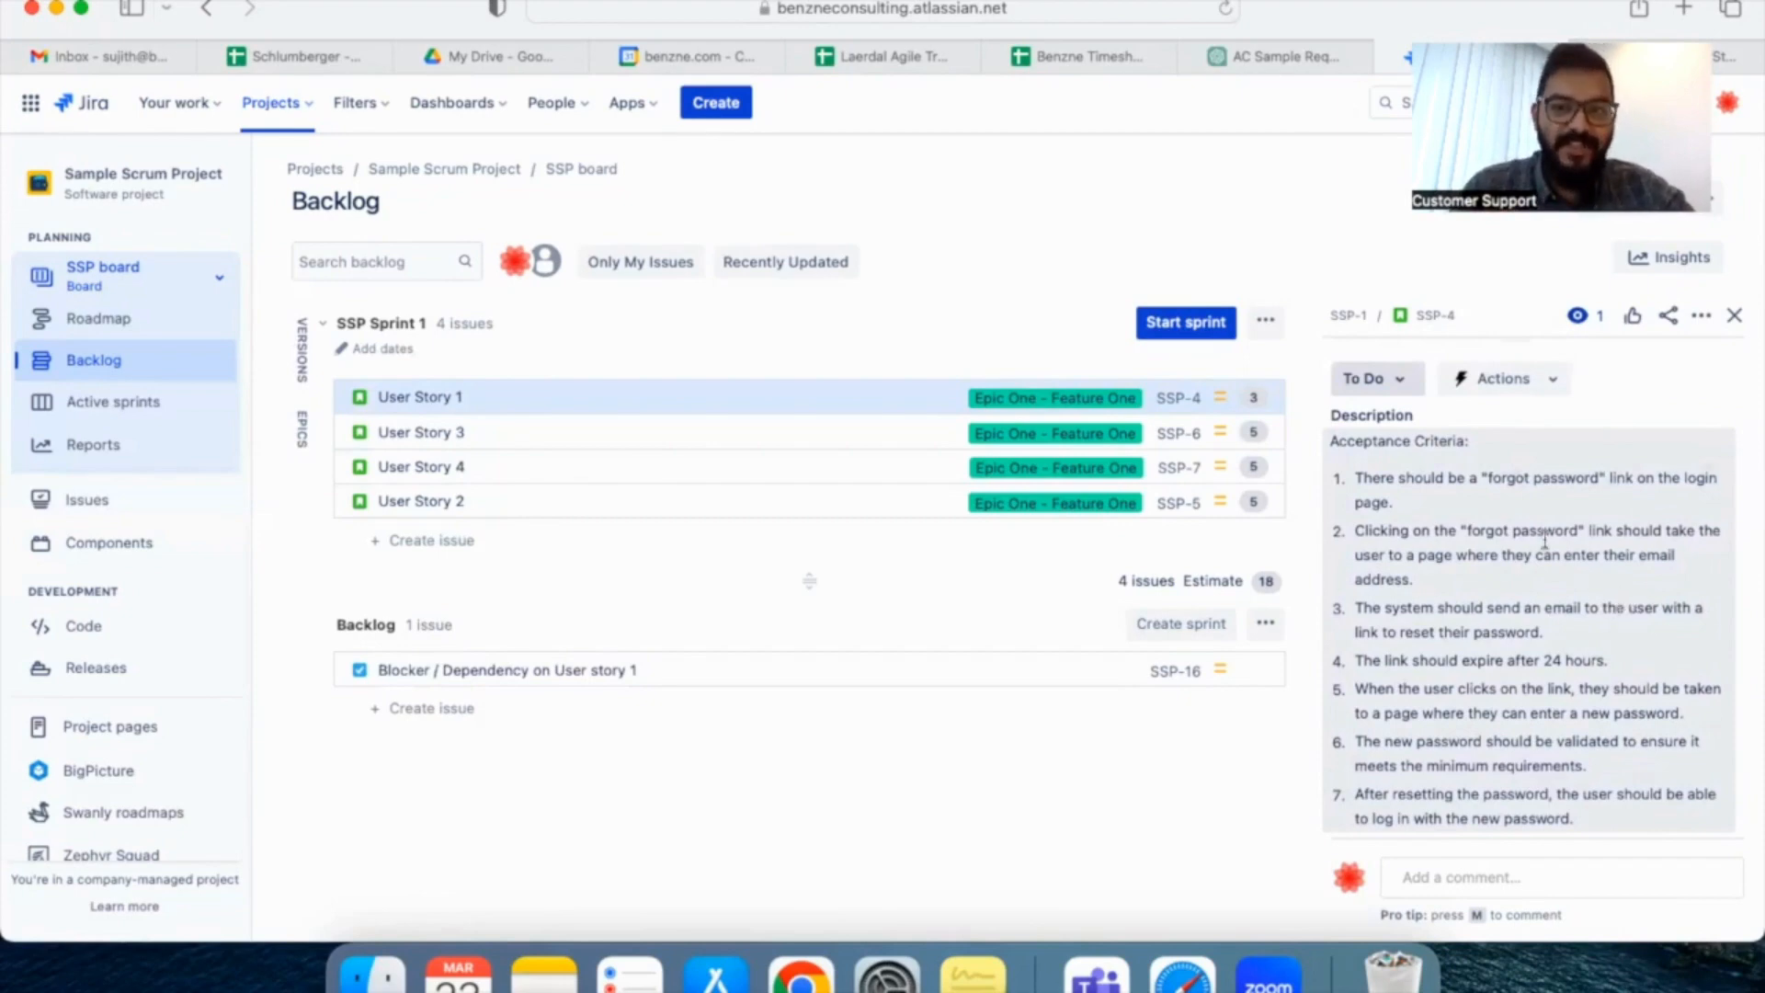
left_click(1430, 319, "super")
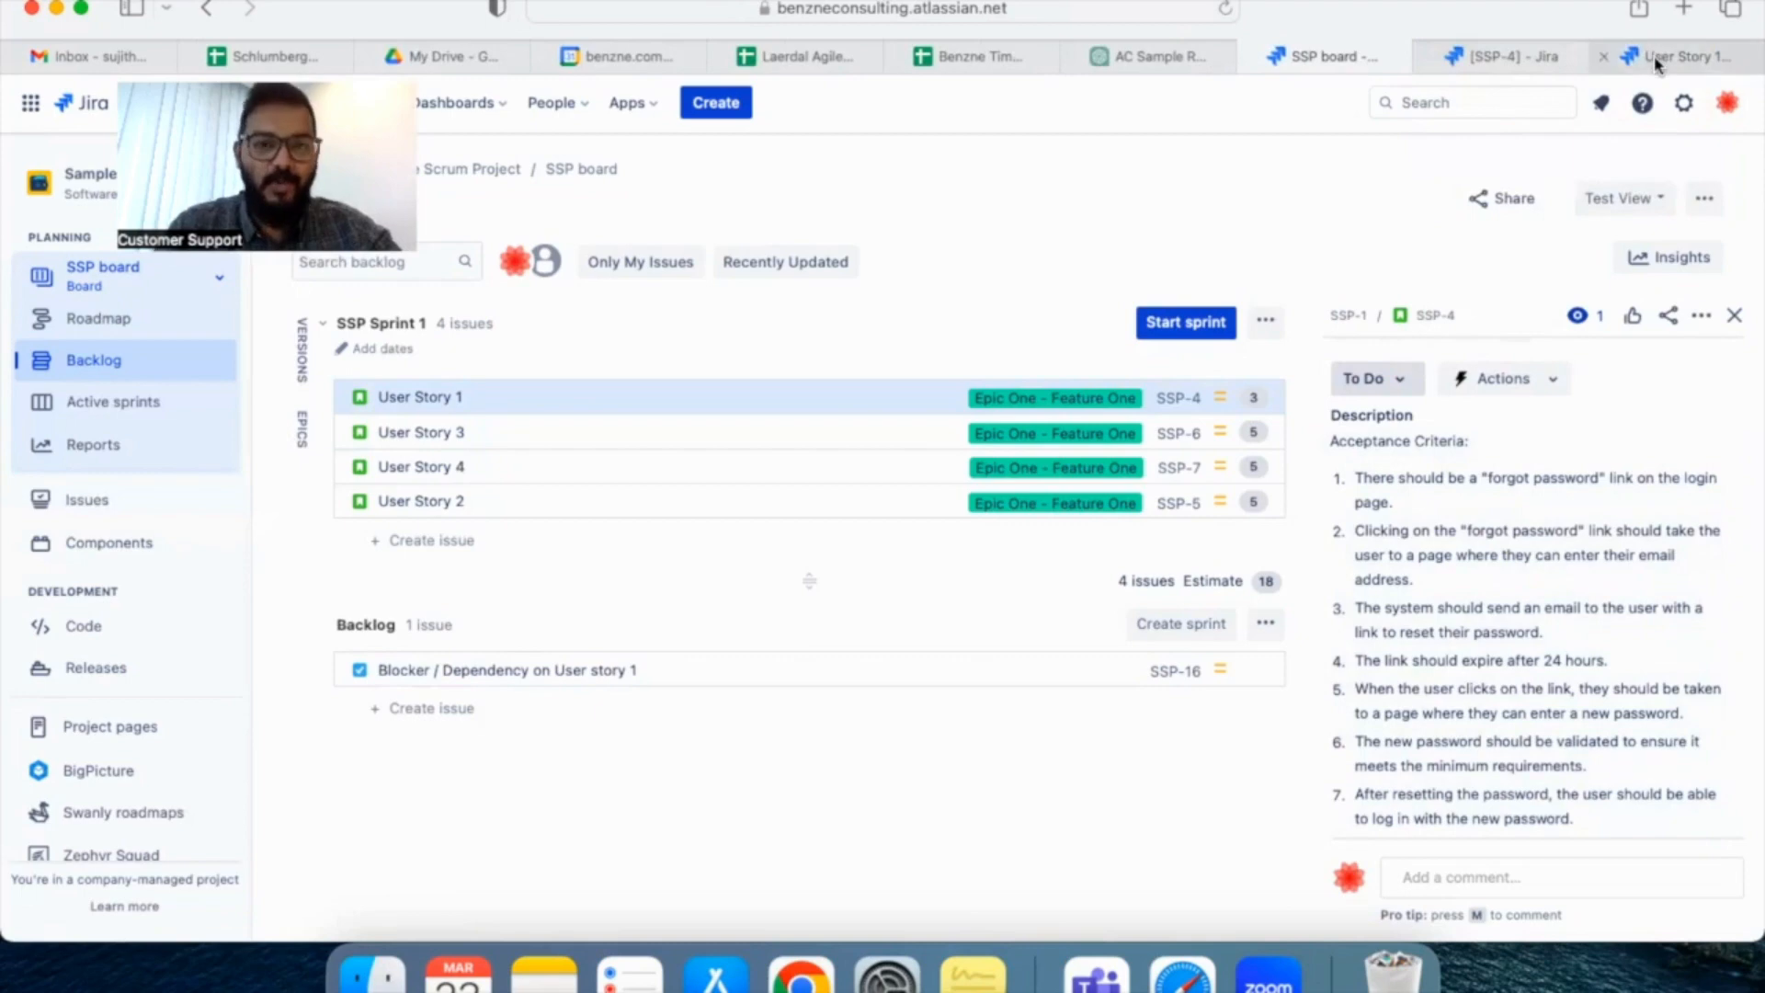
left_click(1652, 55)
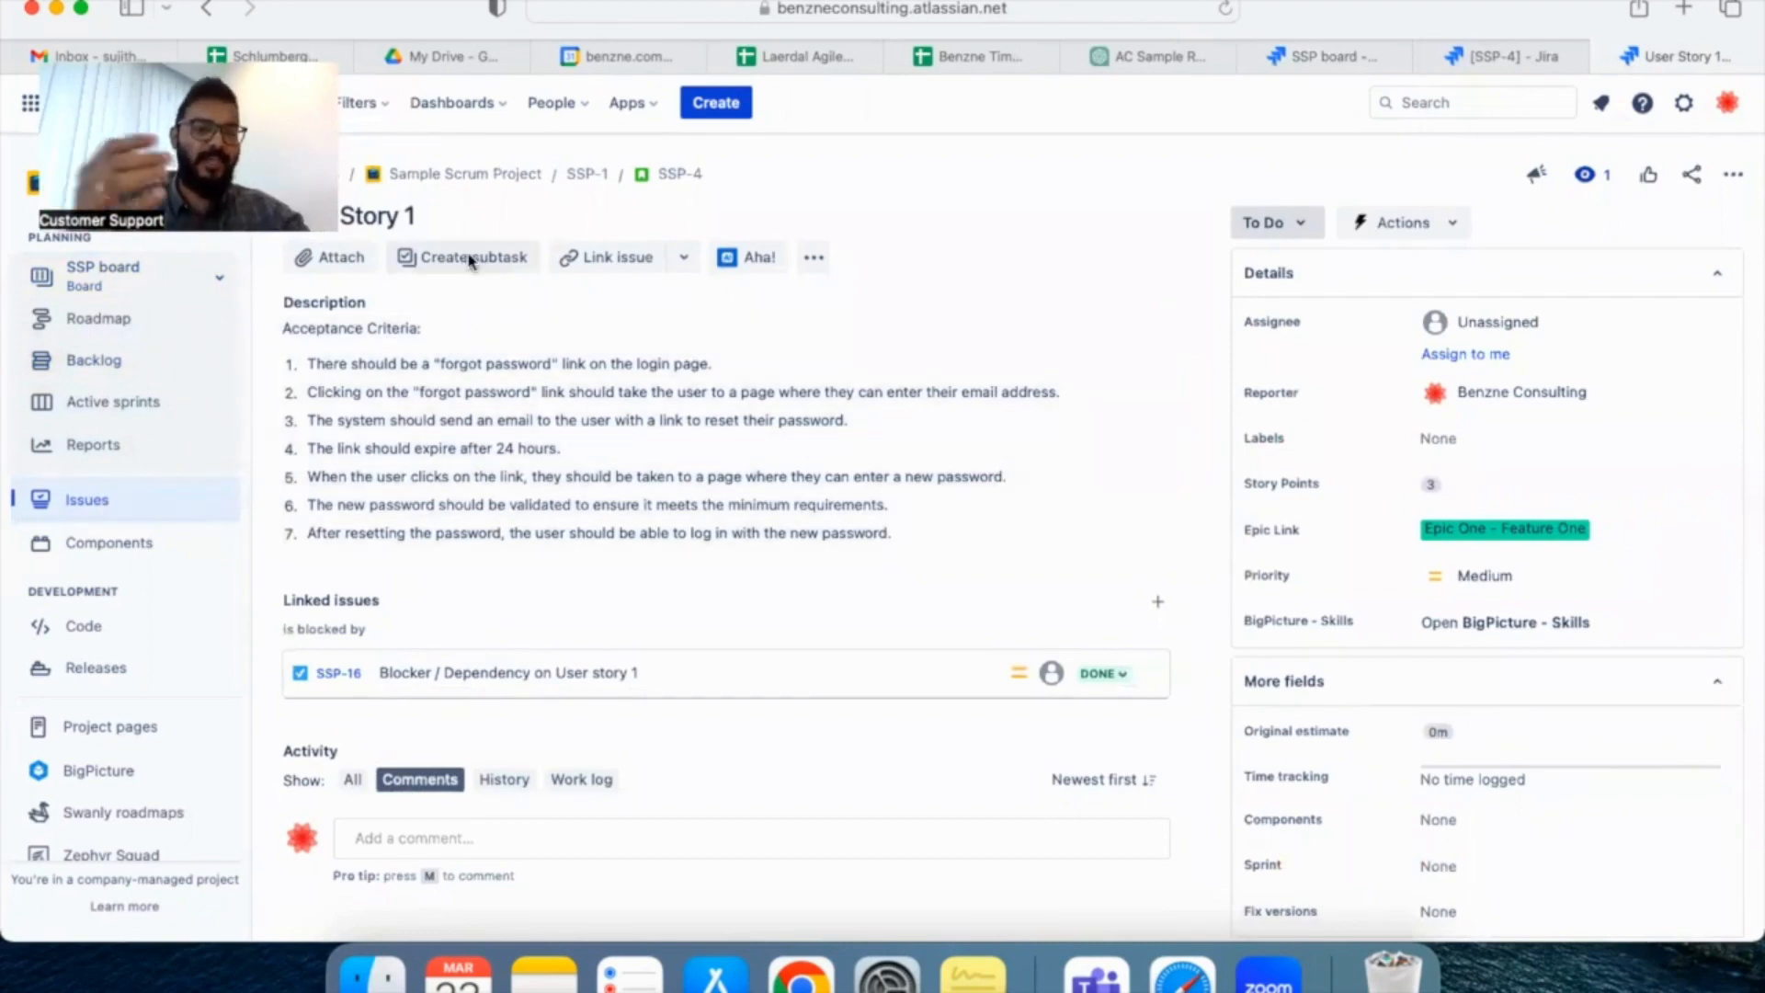
Create a subtask named "Sub task 1" under User Story 1, pasting the copied explanation of Jira subtasks as its description
left_click(471, 259)
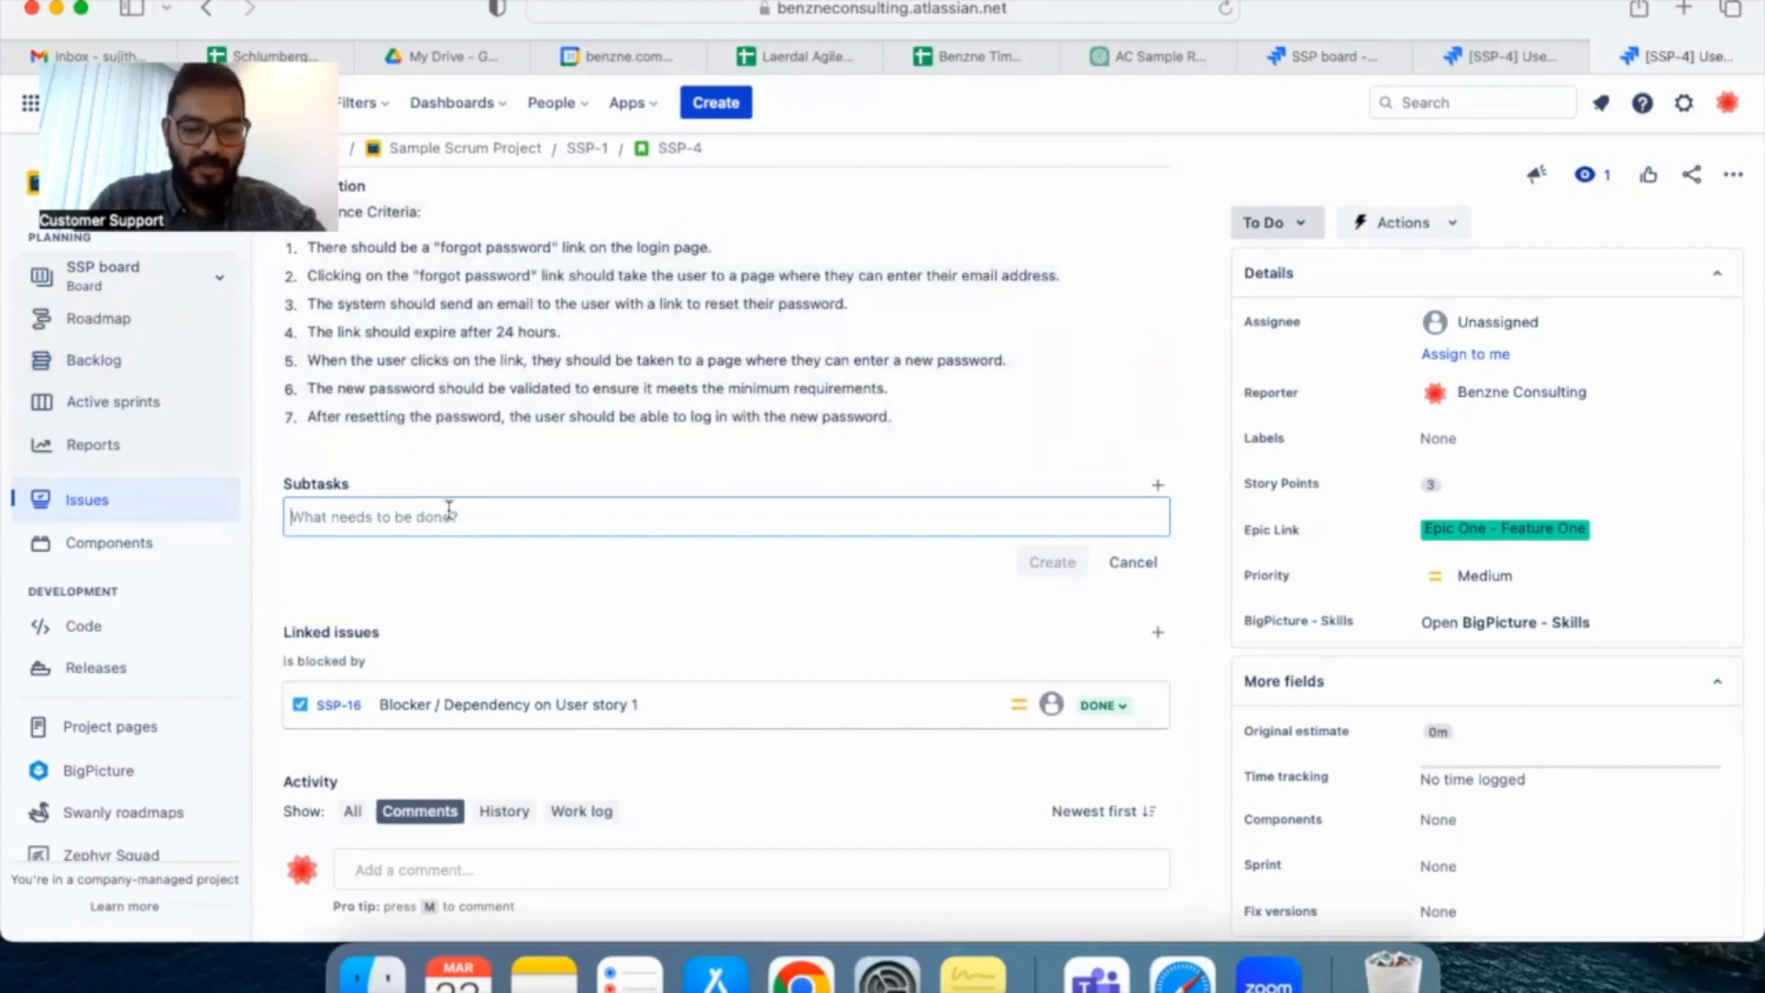
type("Sub task 1")
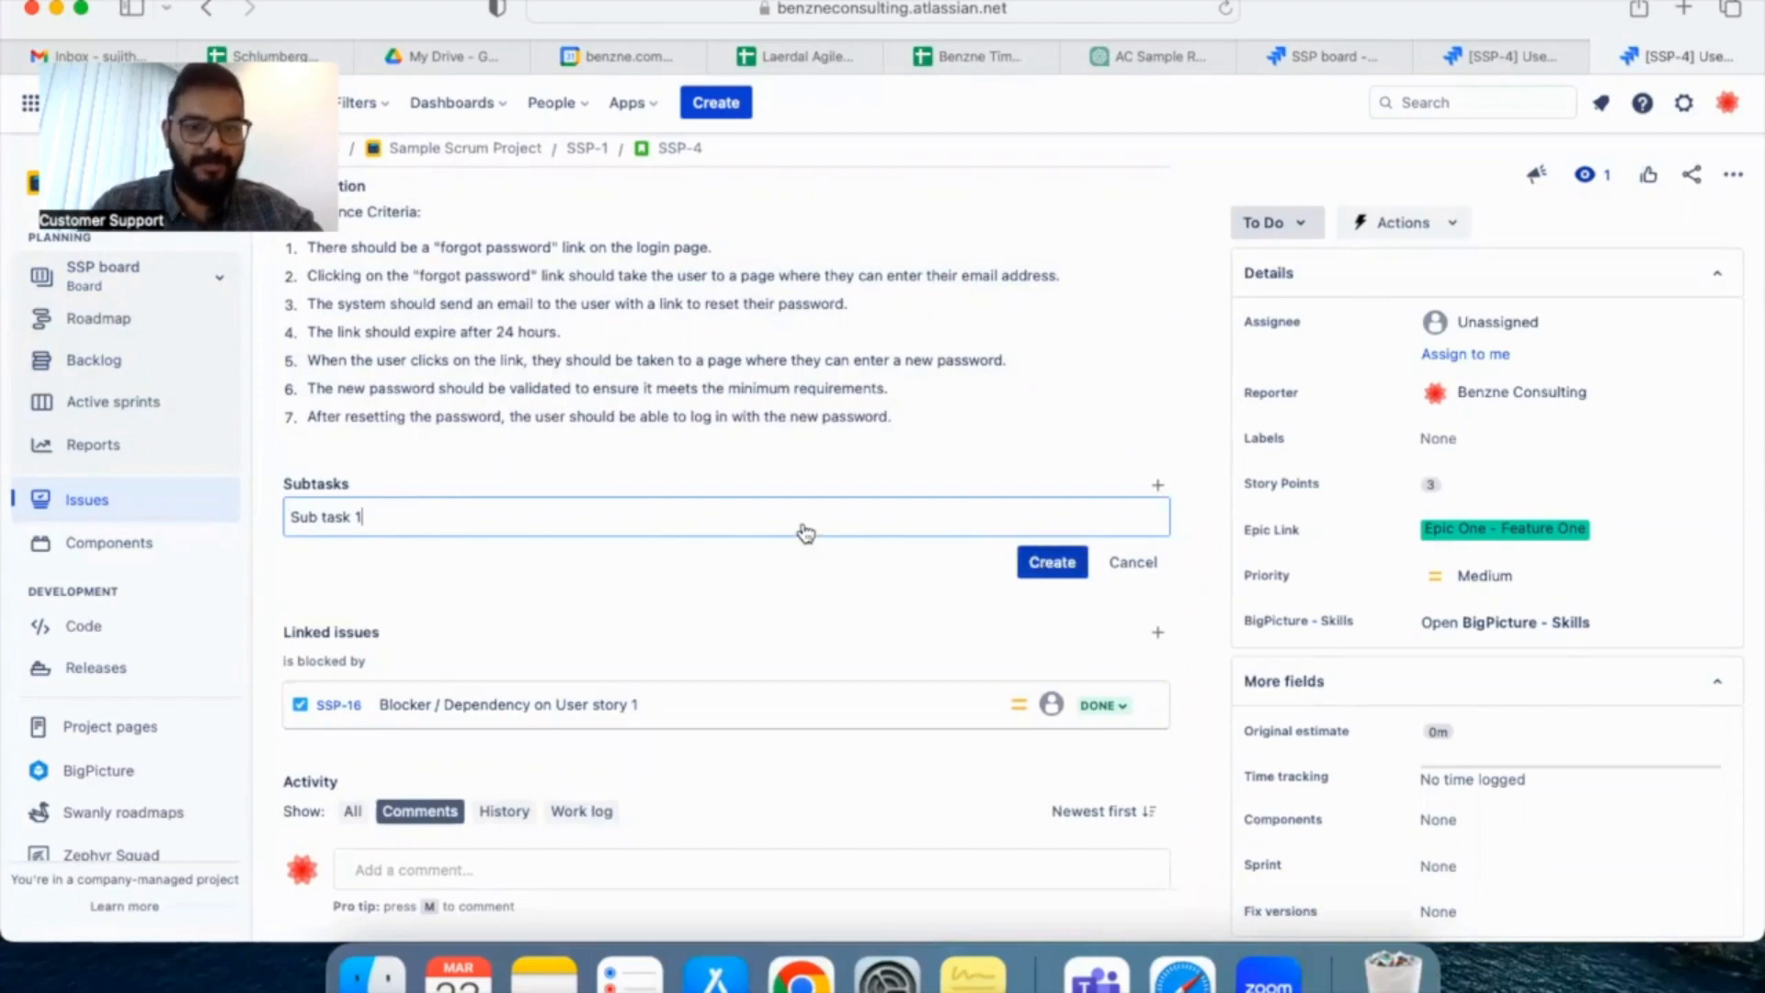
left_click(1071, 570)
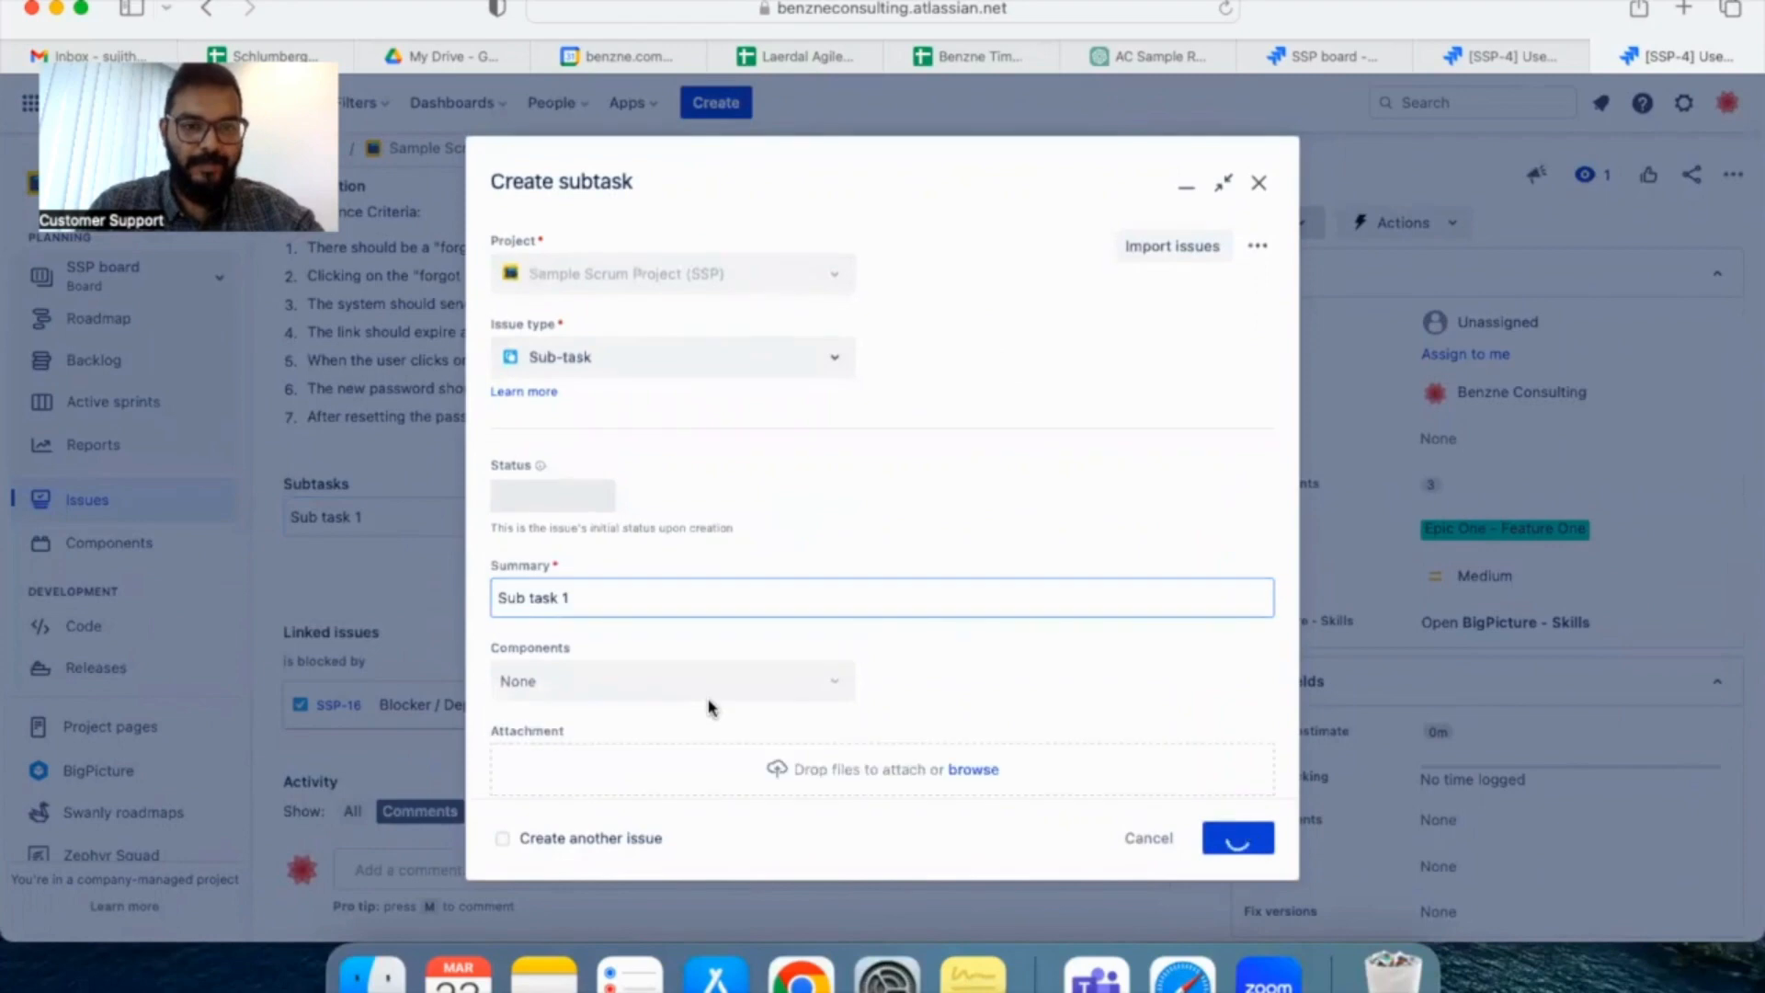
scroll(709, 702, "down", 3)
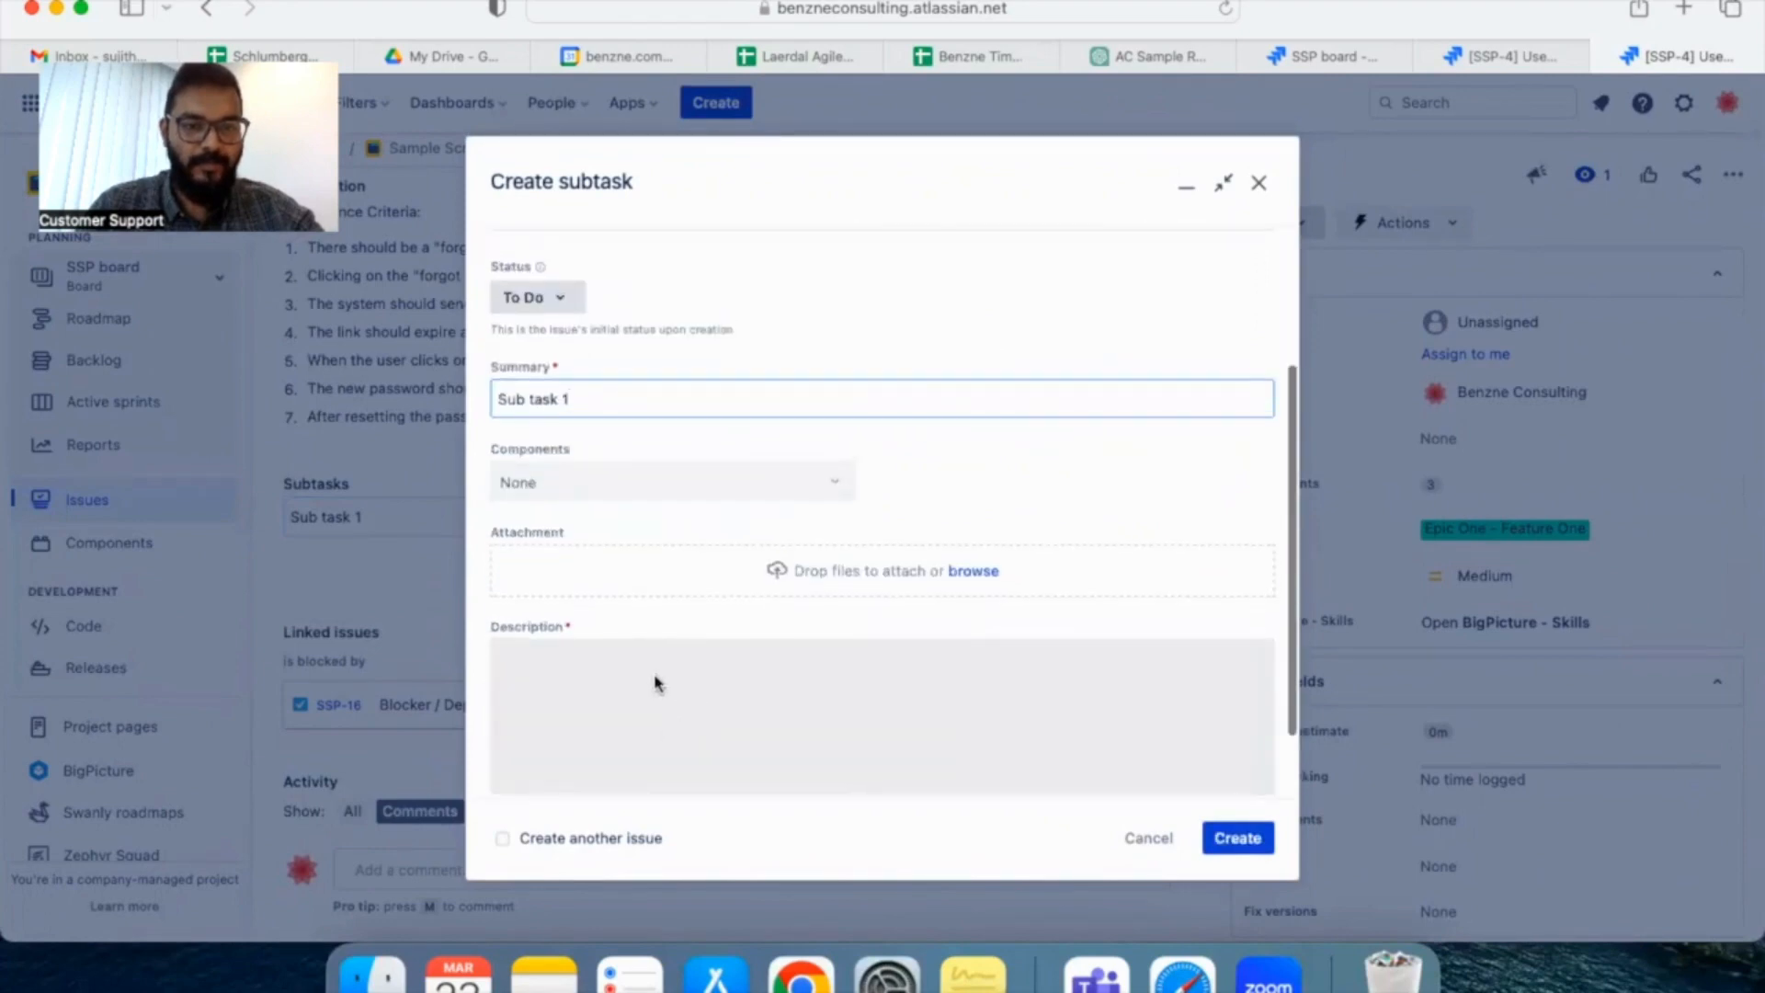
left_click(632, 724)
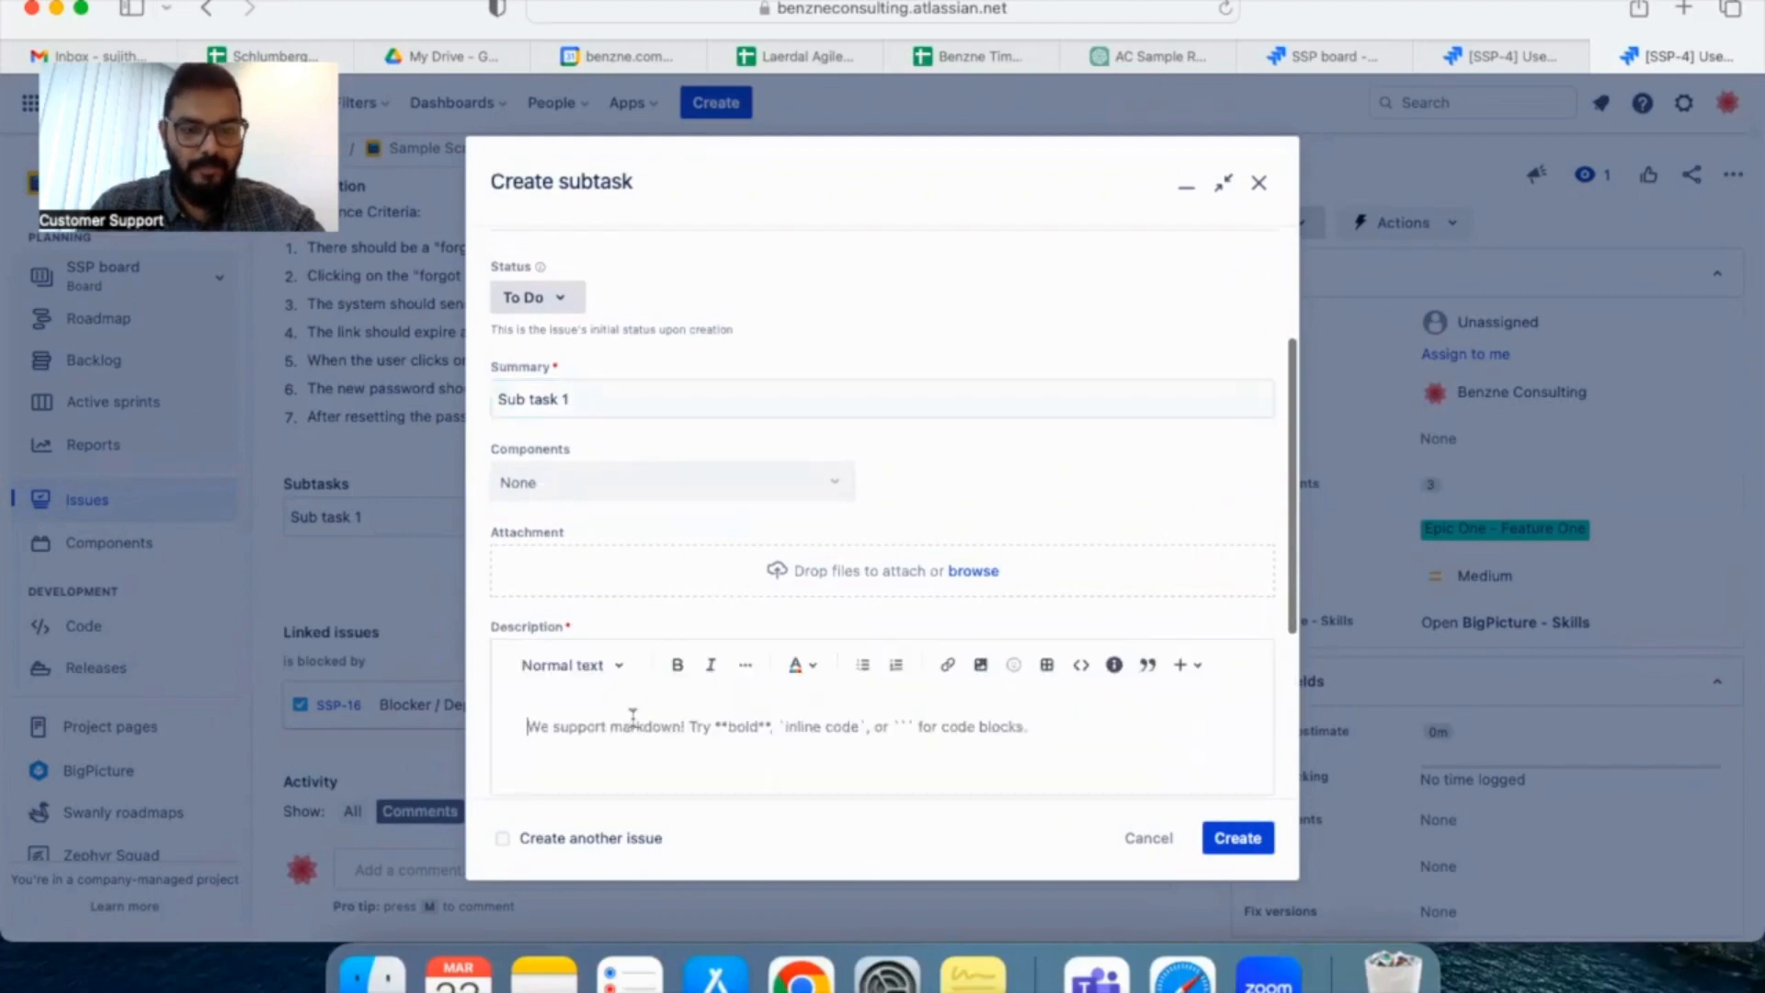
type("In Jira, a subtask is a child issue of a parent issue. It represents a smaller piece of work that needs to be completed as part of a larger task. For example, if the parent issue is \"Develop new feature X\", the subtasks might be \"Design user interface for feature X\", \"Implement backend for feature X\", and \"Write tests for feature X\". Each of these subtasks can have their own set of requirements, assignees, and due dates.")
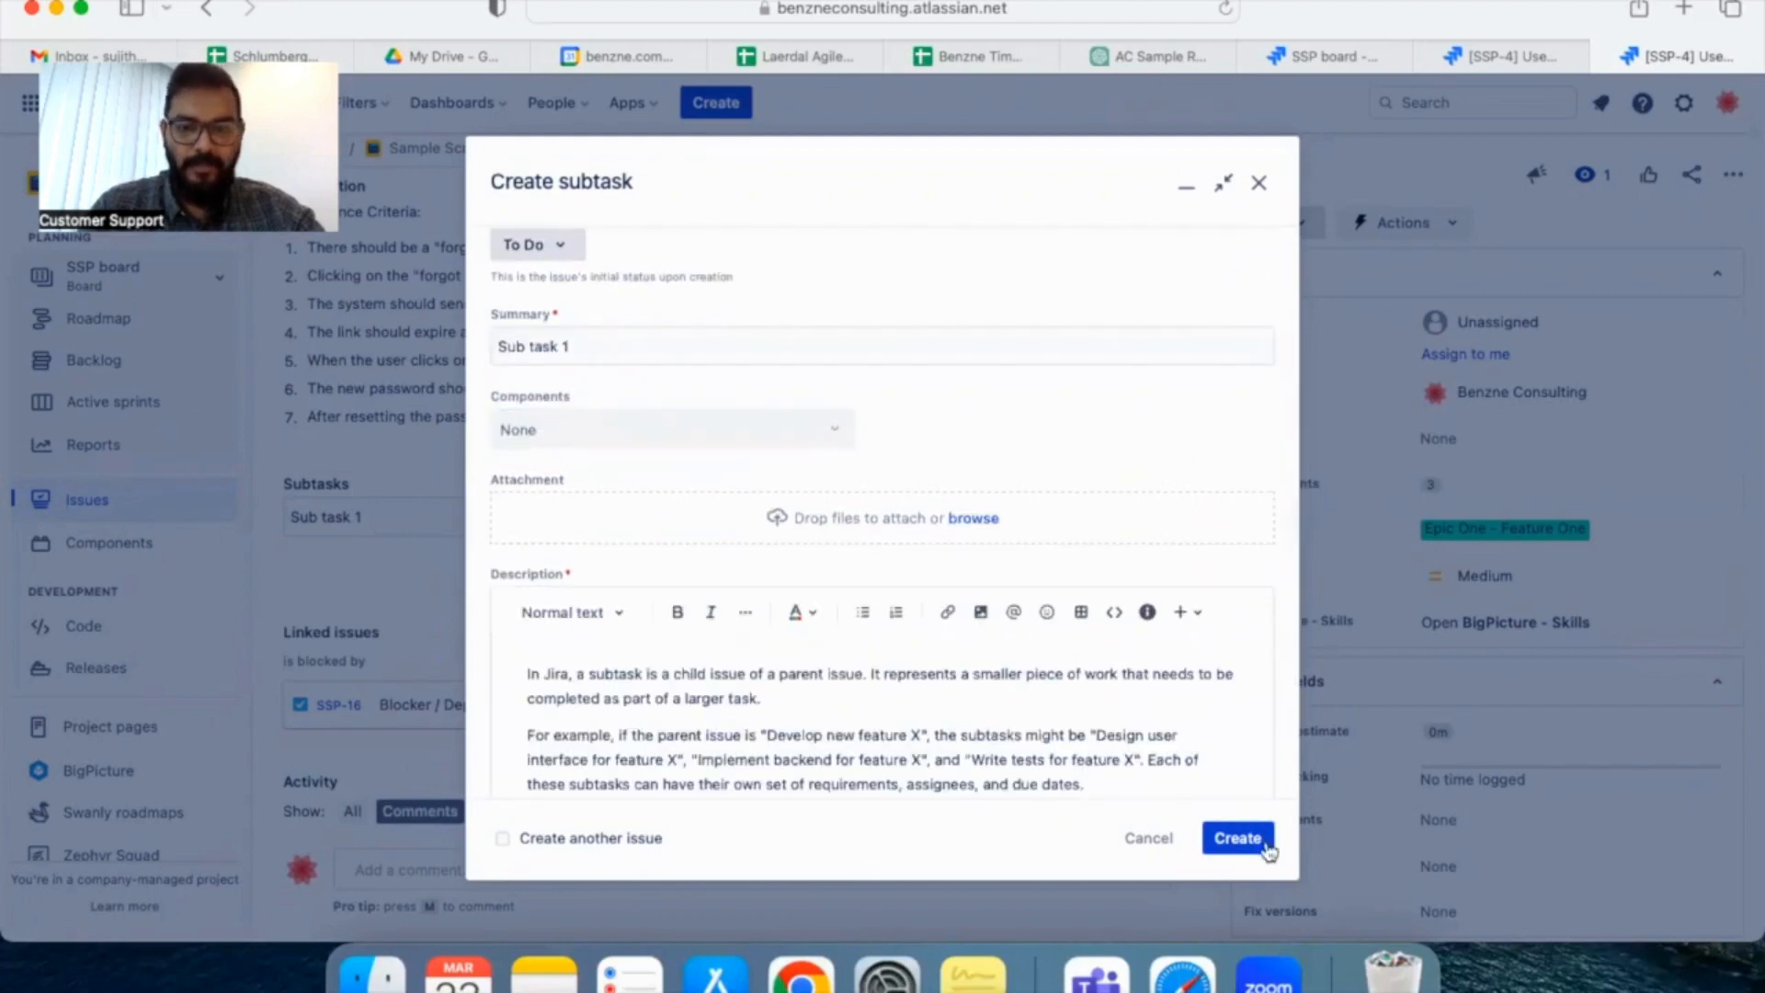
left_click(1266, 846)
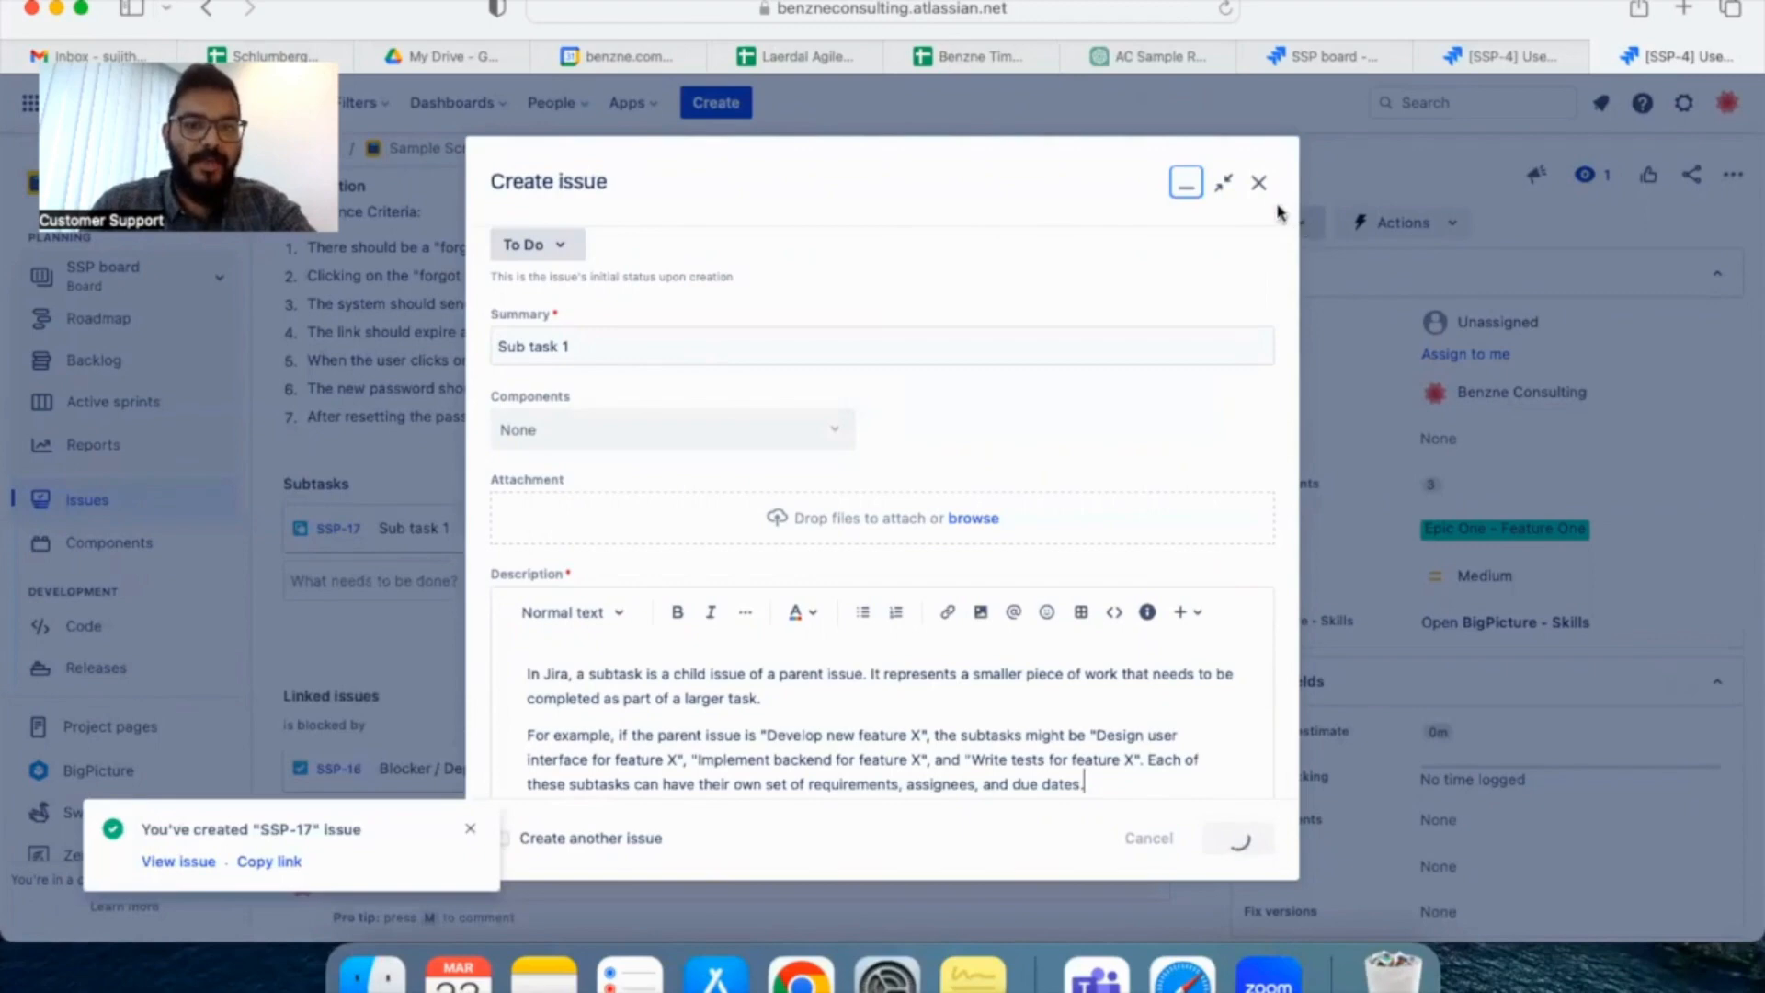
Examine the acceptance criteria, subtasks and linked issues on the User Story 1 page
scroll(873, 381, "up", 3)
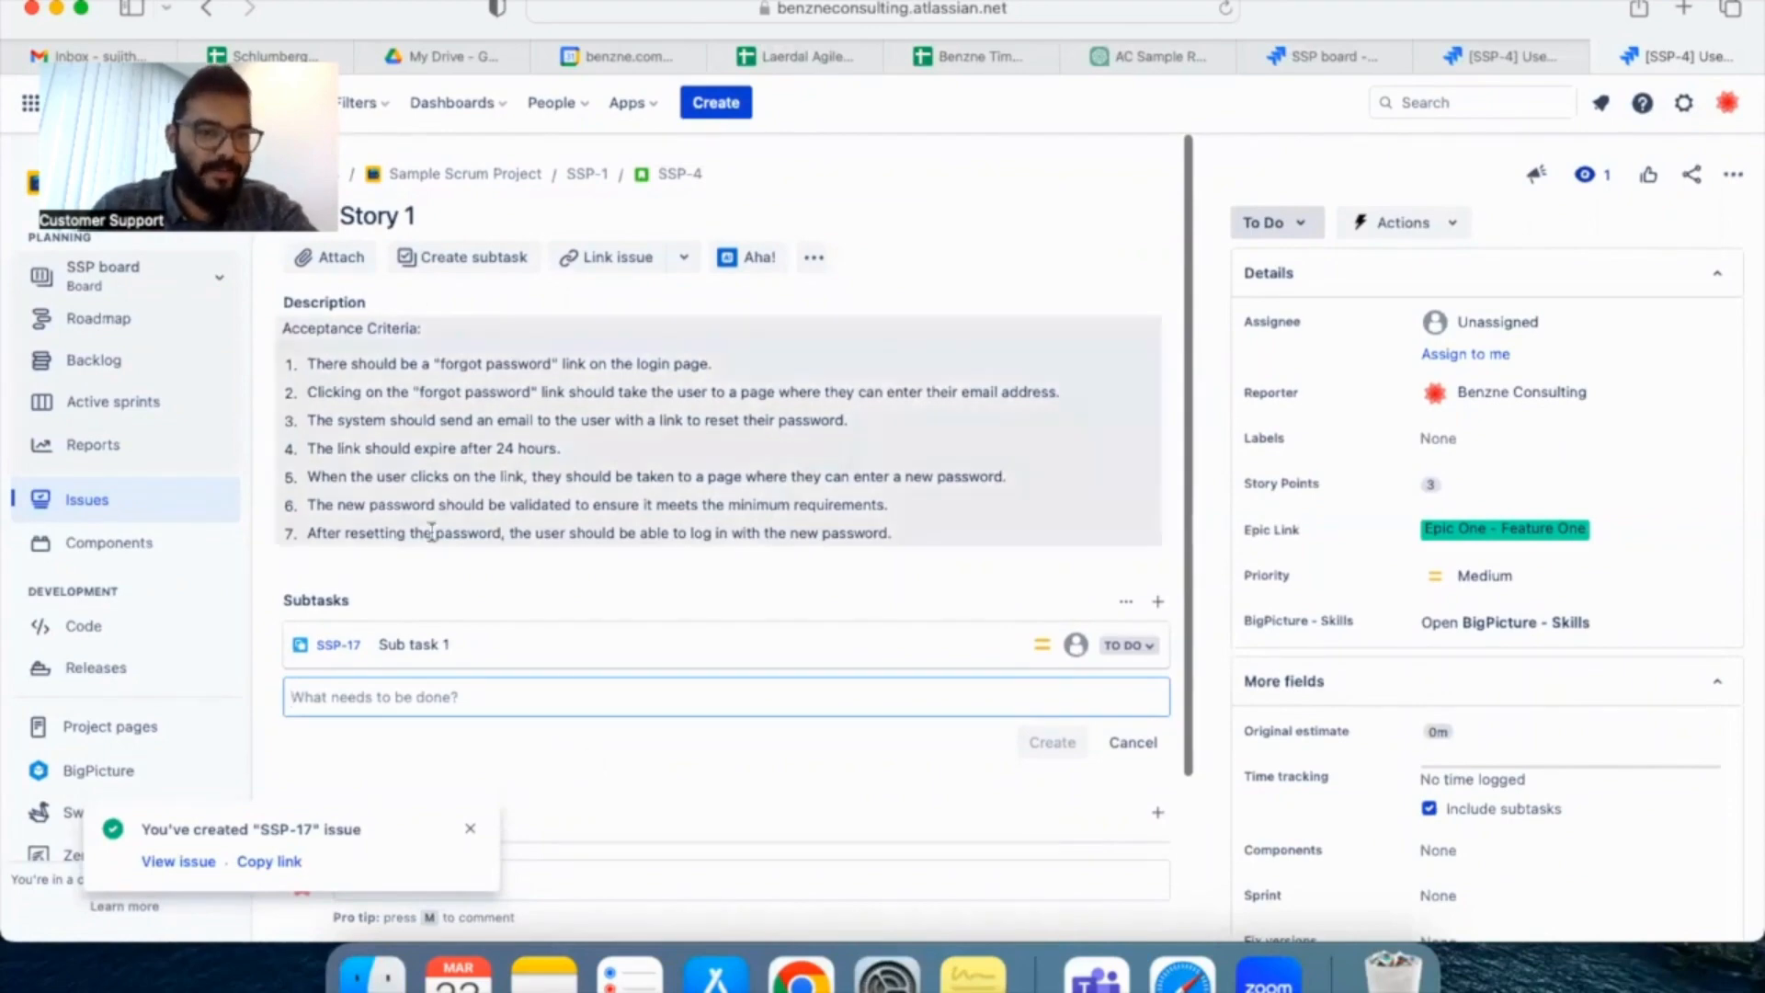
scroll(450, 608, "down", 3)
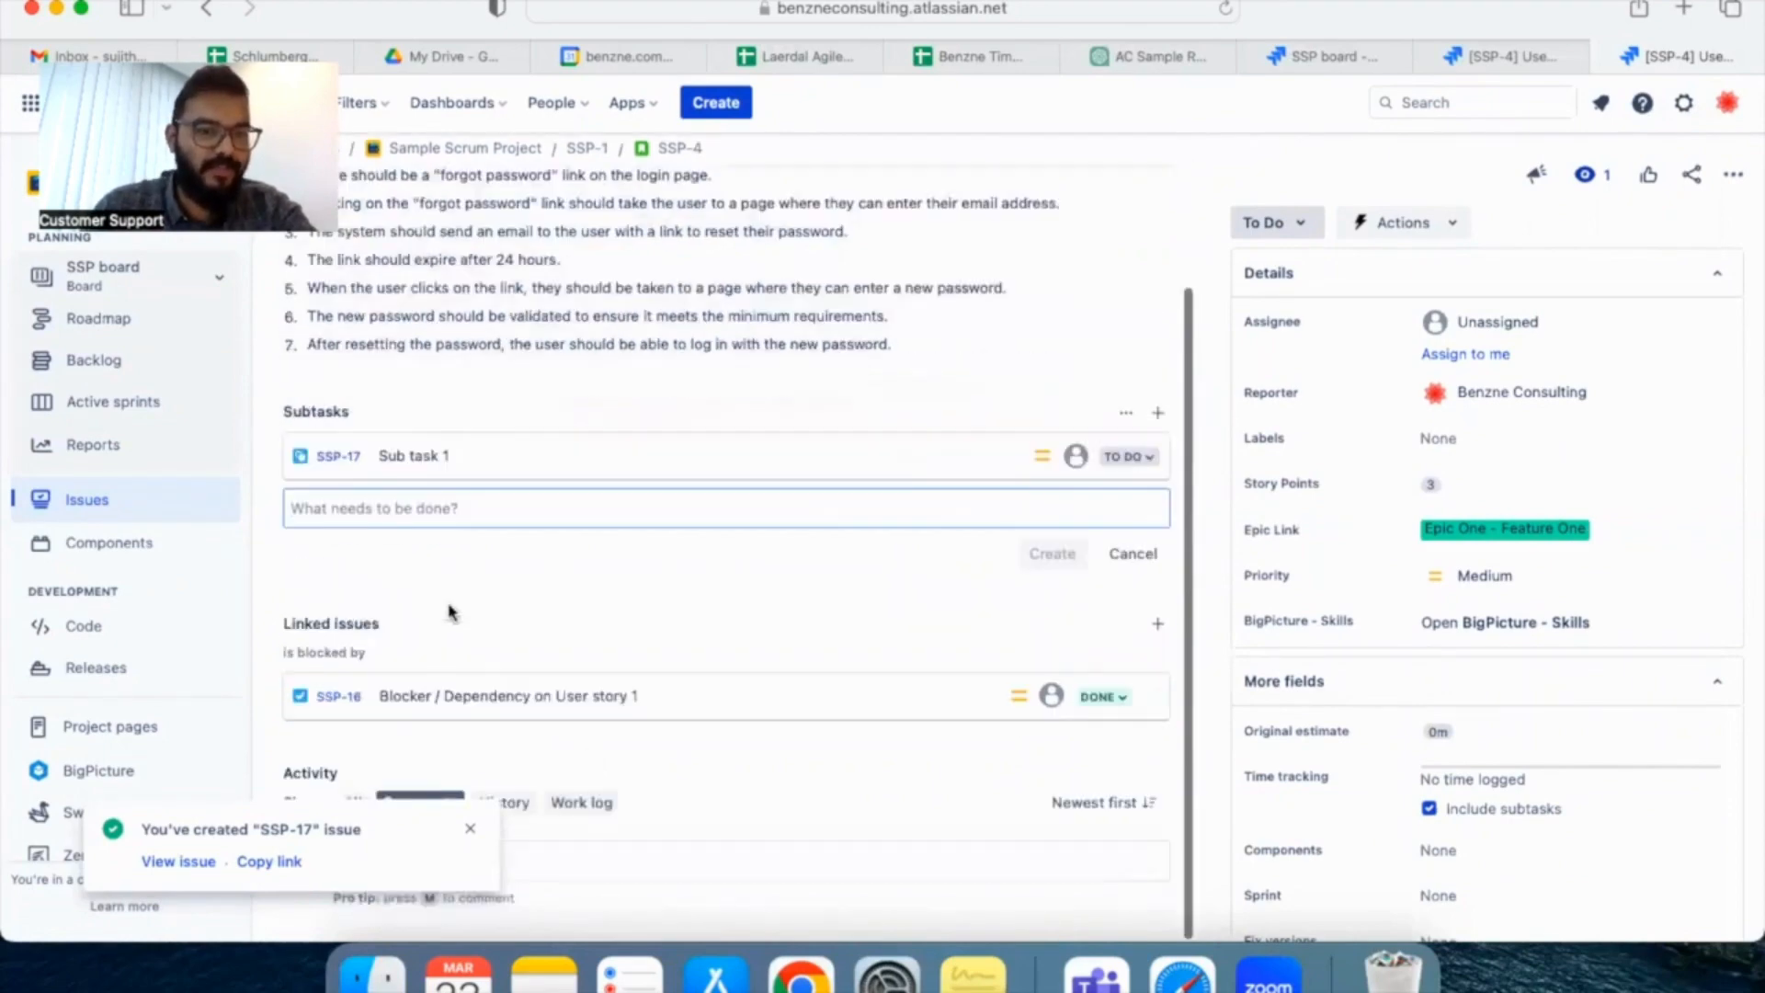
scroll(451, 611, "up", 3)
scroll(450, 609, "down", 3)
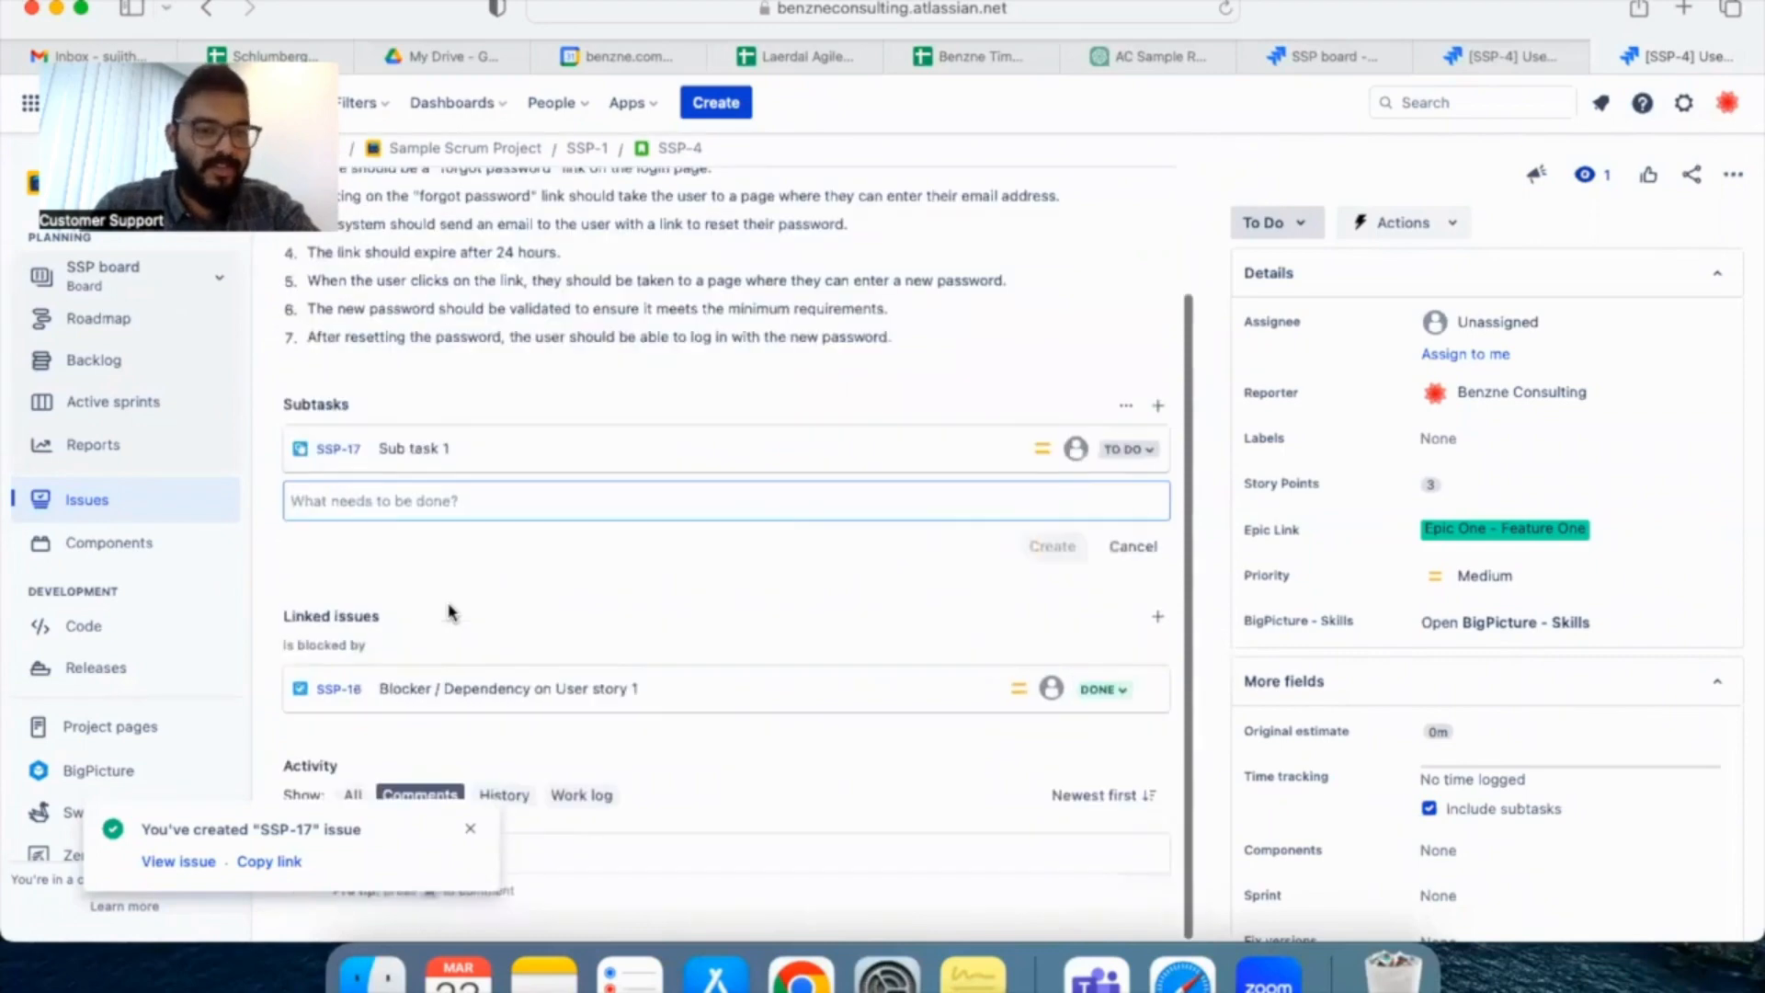
scroll(447, 610, "up", 3)
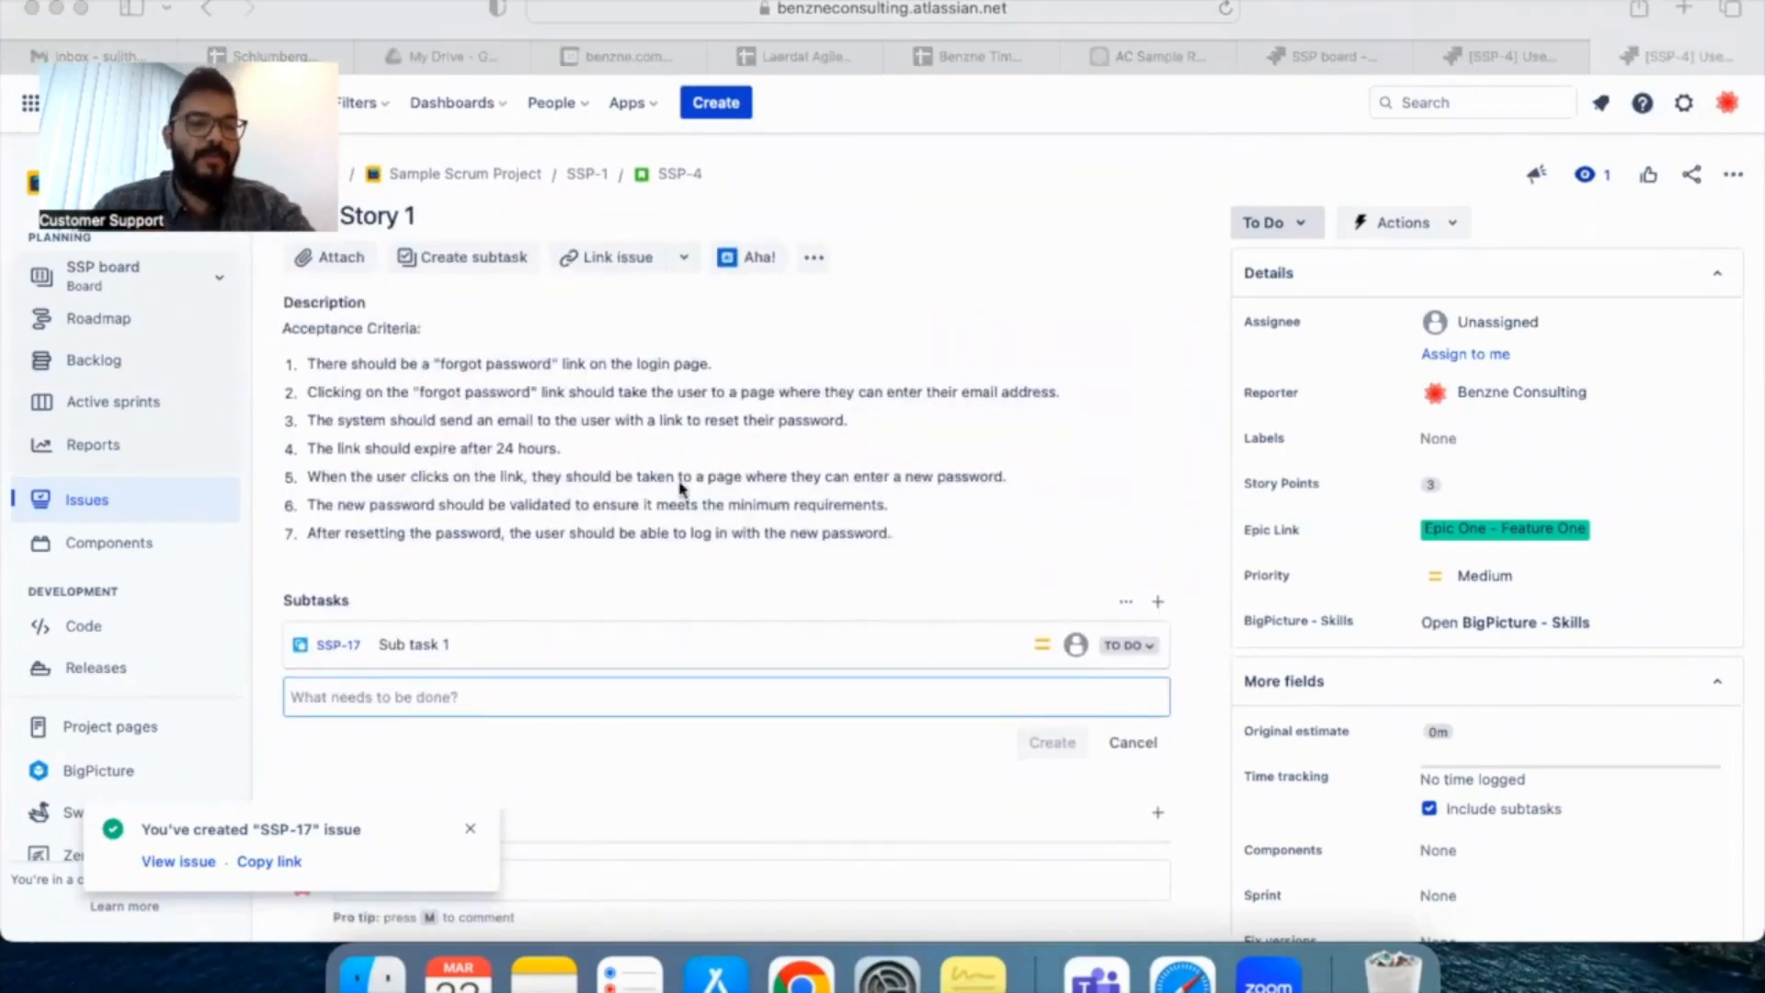
scroll(681, 488, "down", 3)
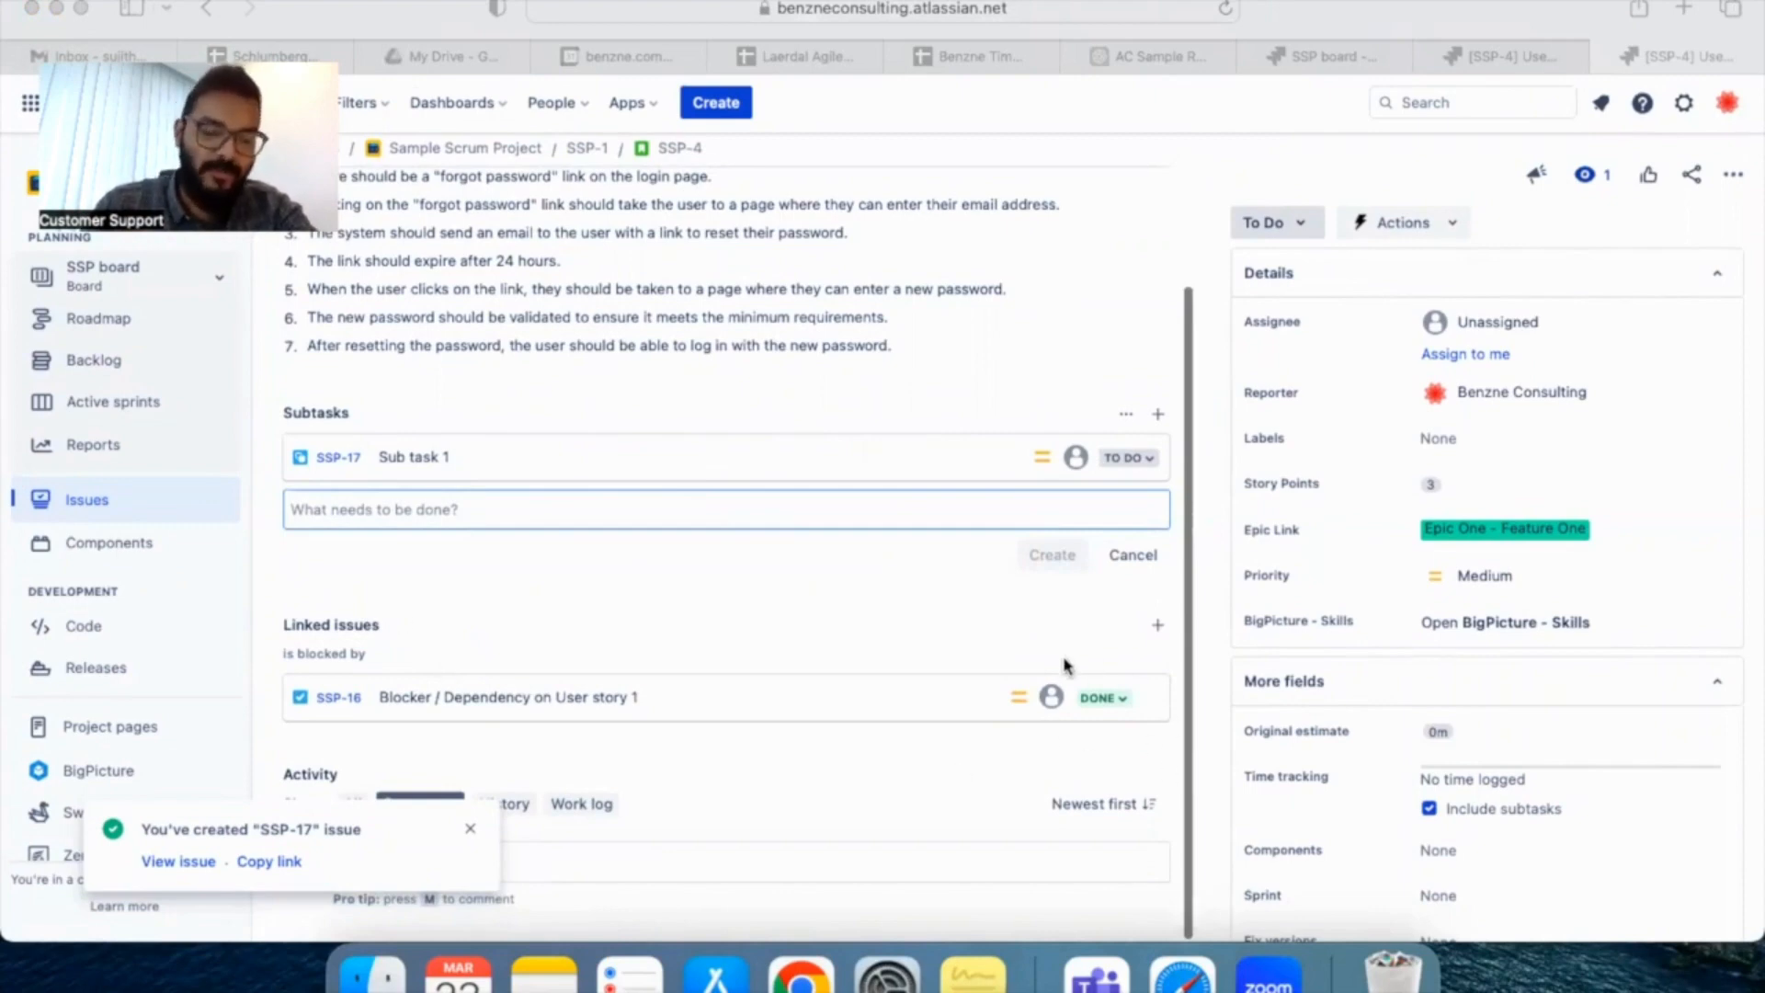
scroll(1063, 665, "up", 1)
scroll(1063, 665, "down", 1)
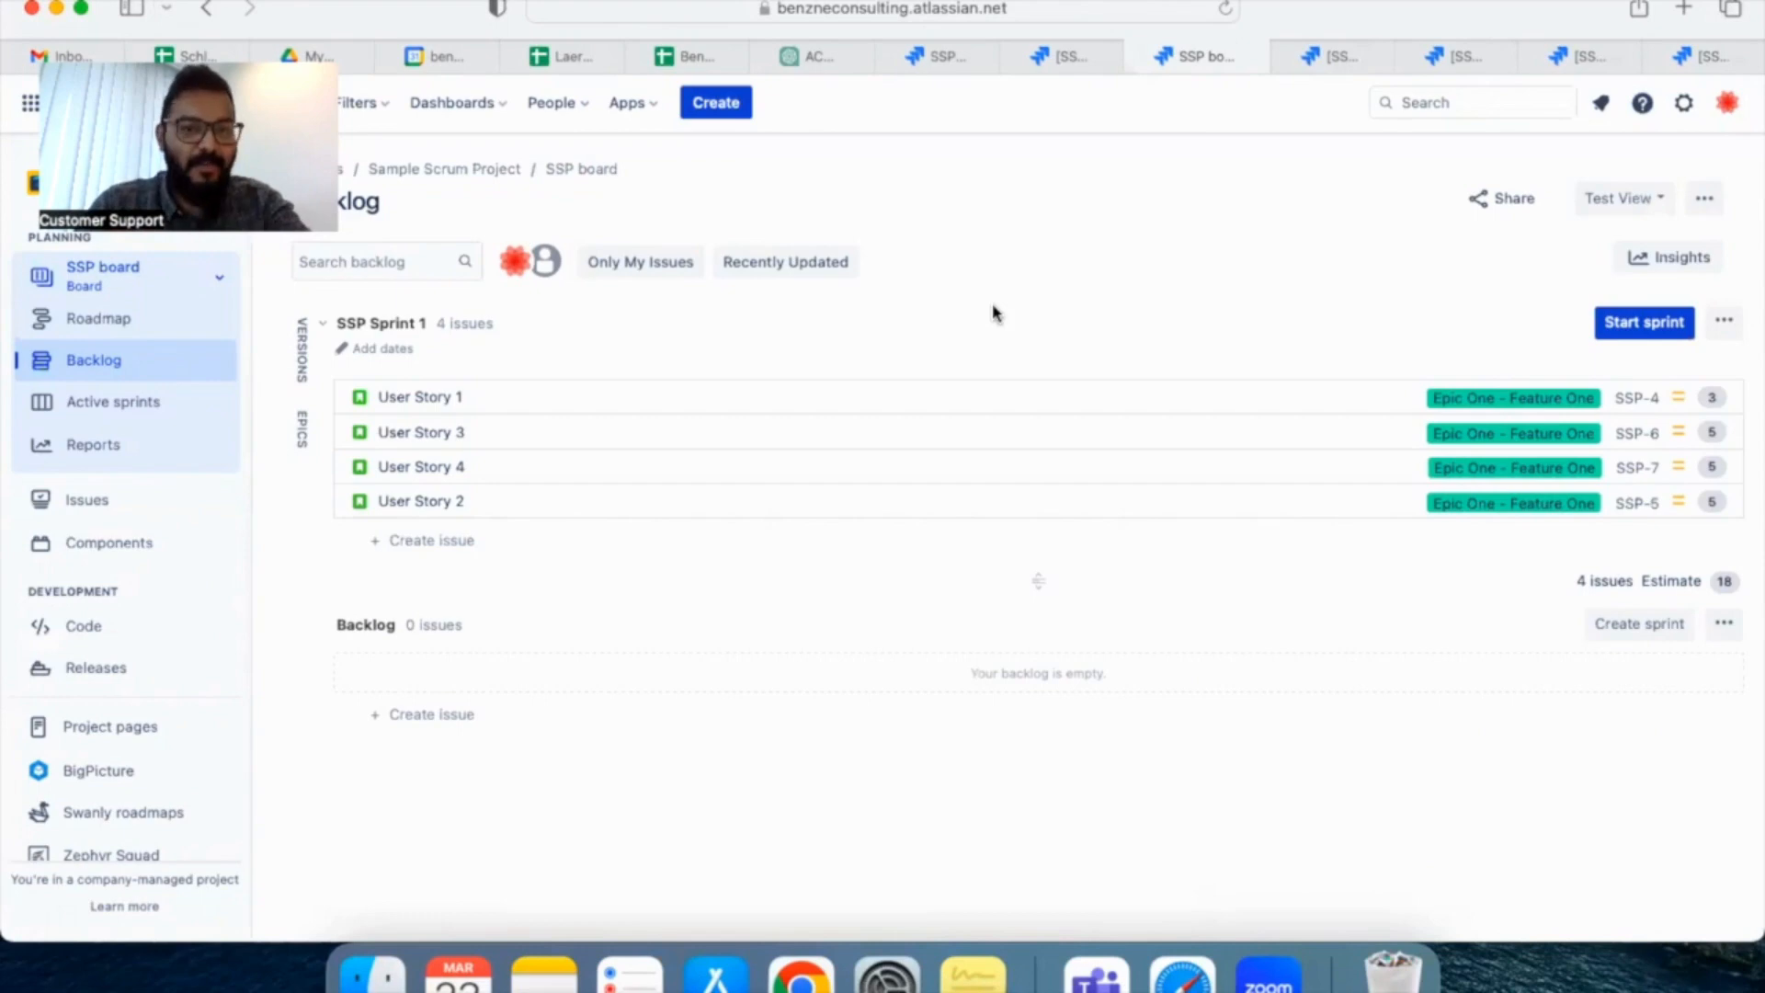
Check the subtasks of User Story 1 and User Story 3 on their issue pages and return to the SSP board backlog
left_click(1342, 61)
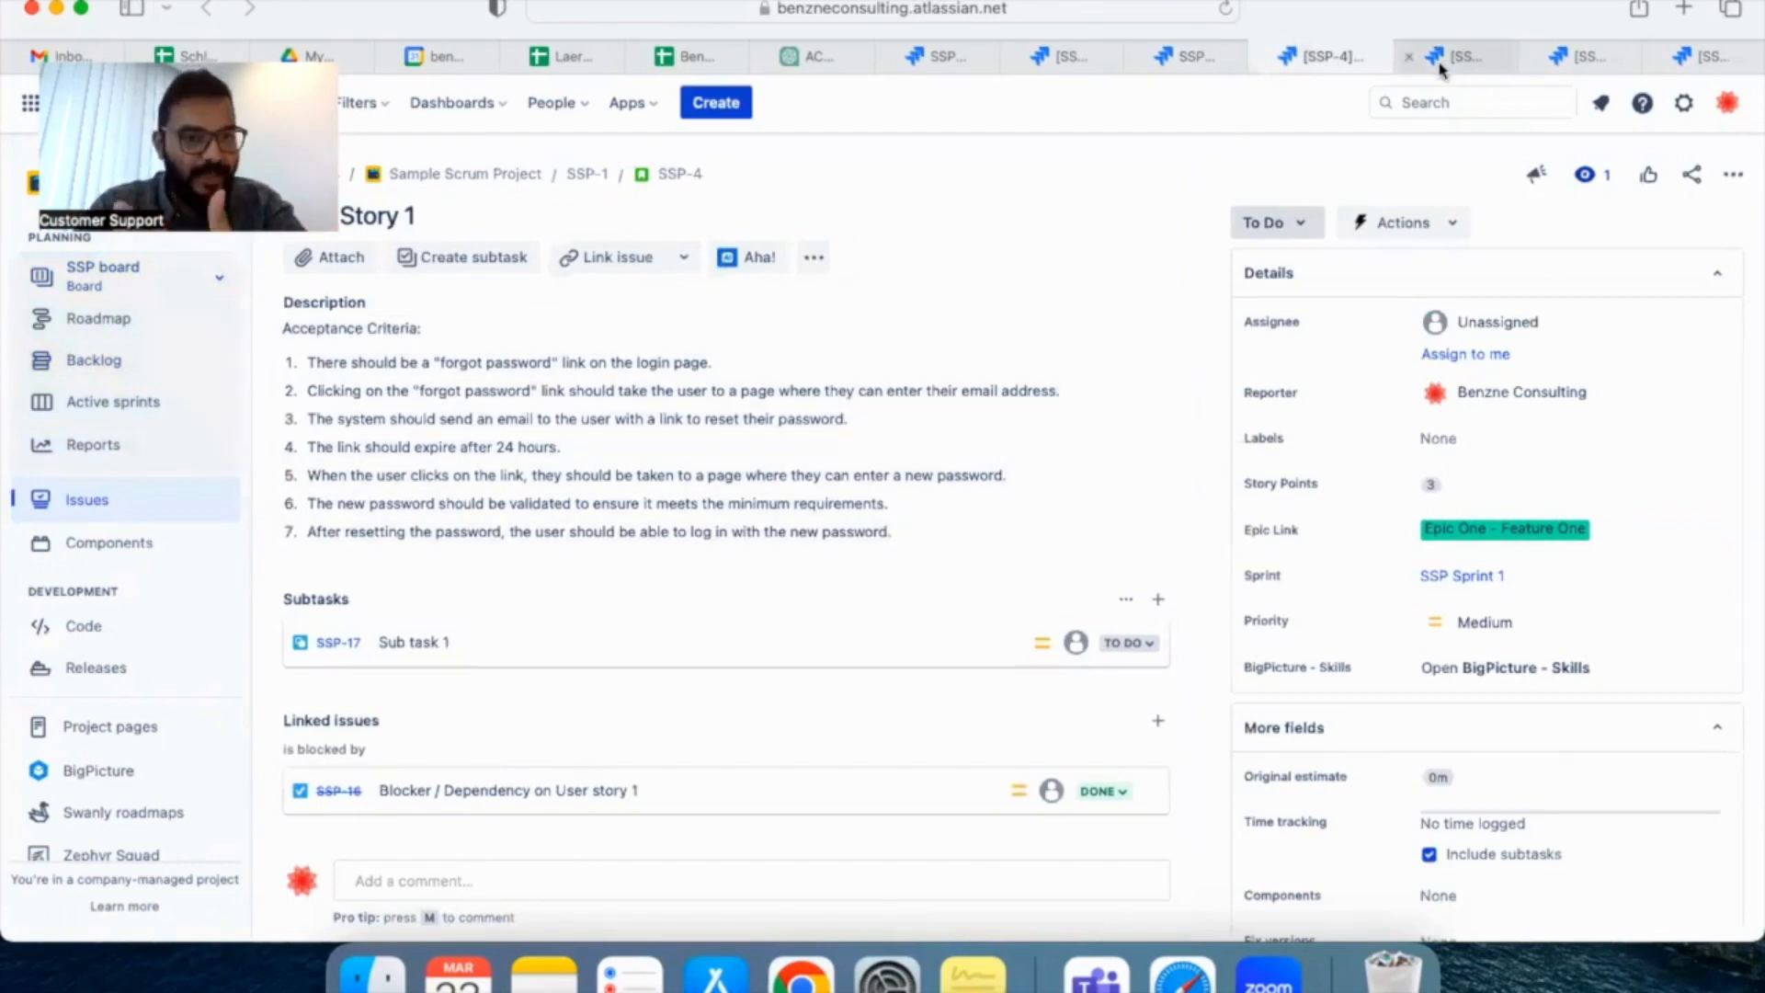
left_click(1440, 69)
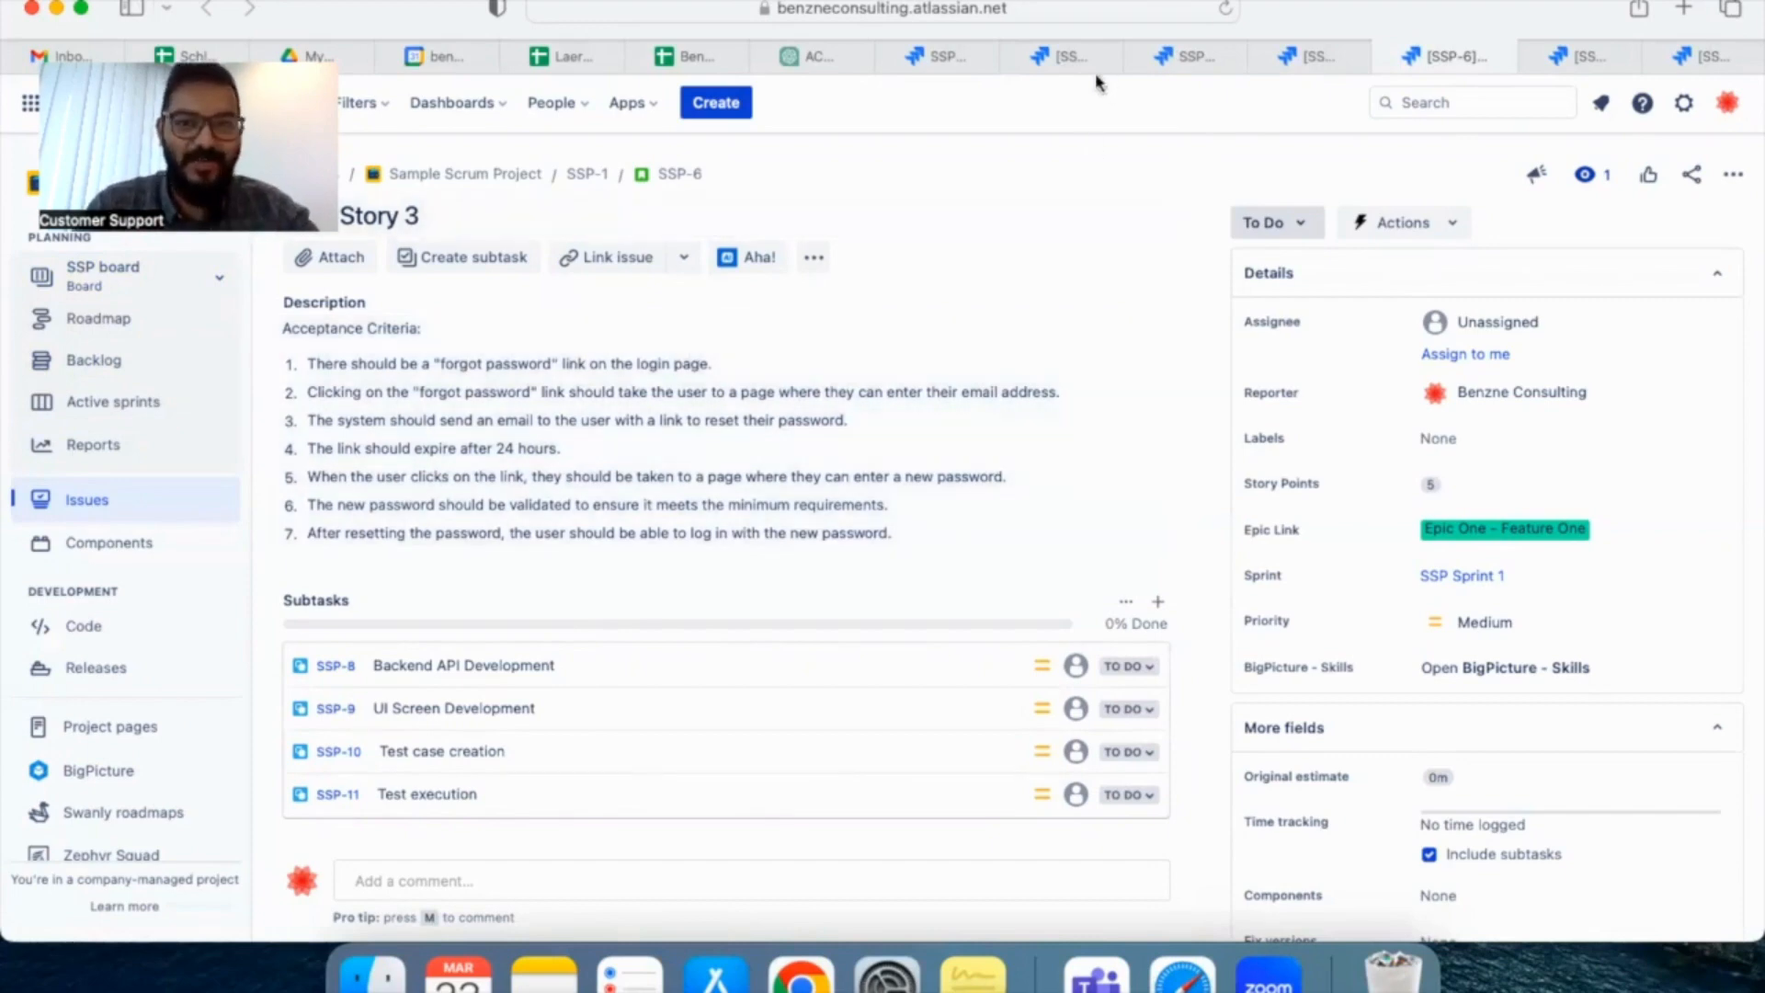
left_click(1186, 56)
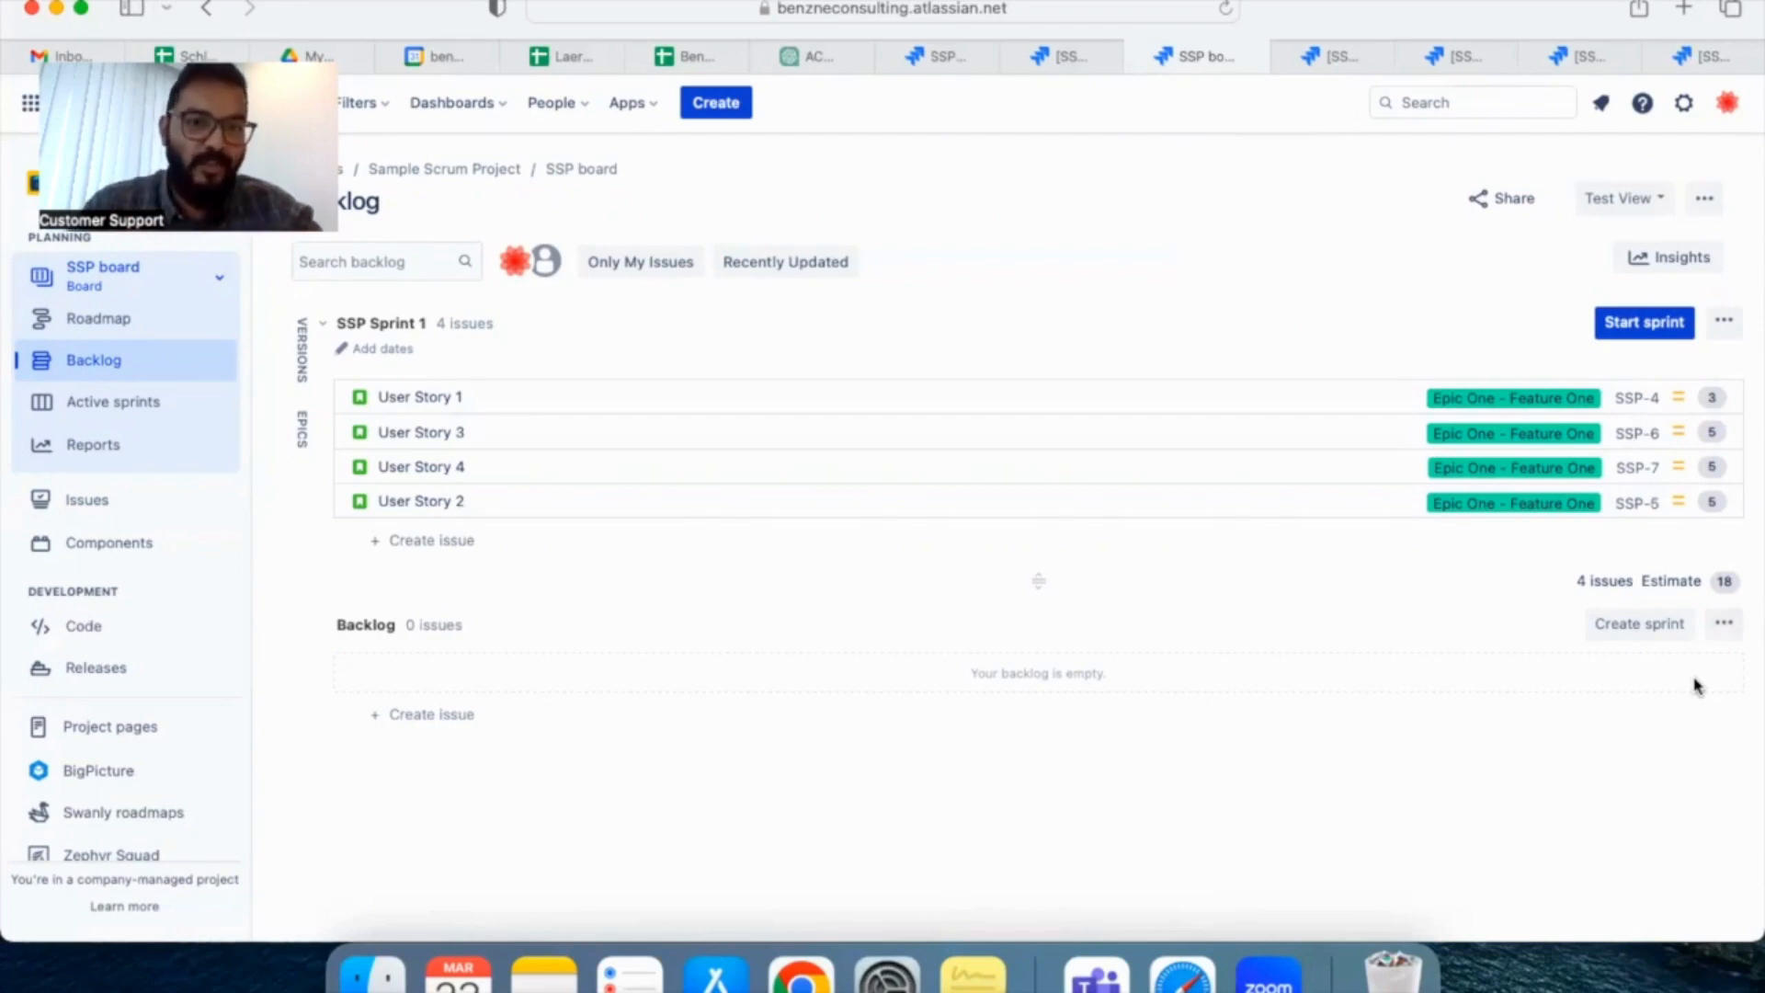
Start SSP Sprint 1 with "Goal 1" and "Goal 2" entered on separate lines as the sprint goal
left_click(1636, 338)
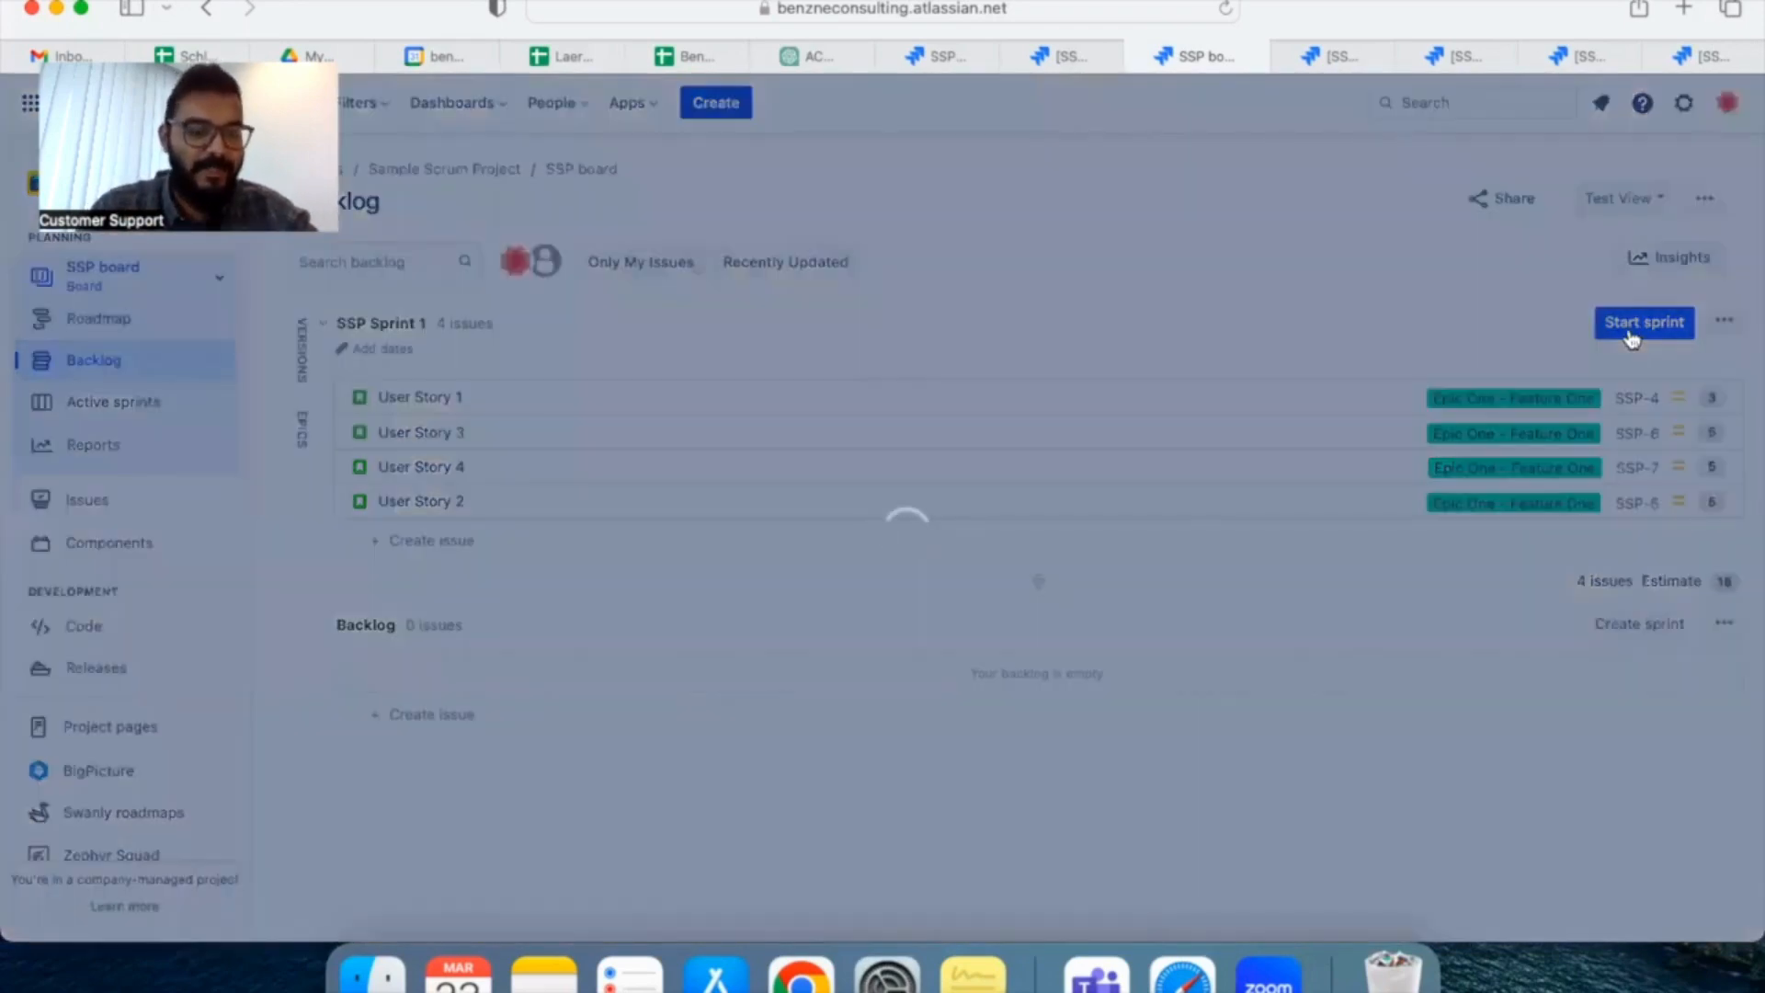
scroll(1012, 473, "down", 2)
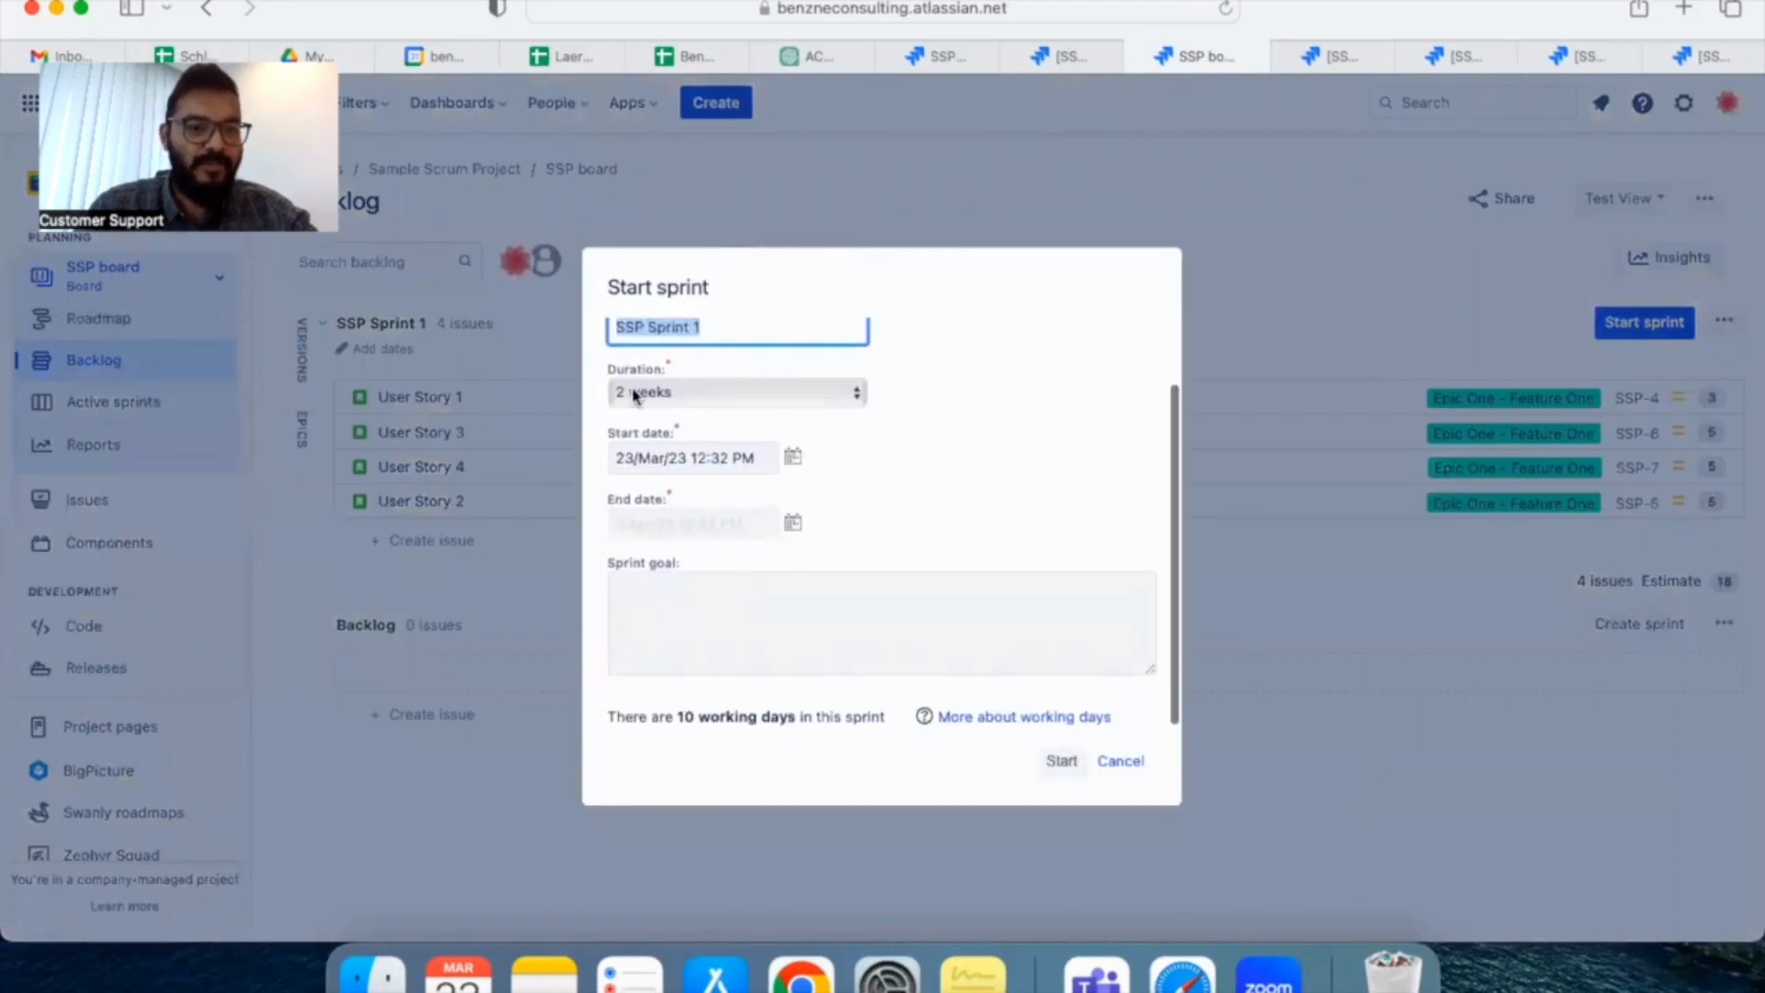
left_click(713, 603)
type("Goal")
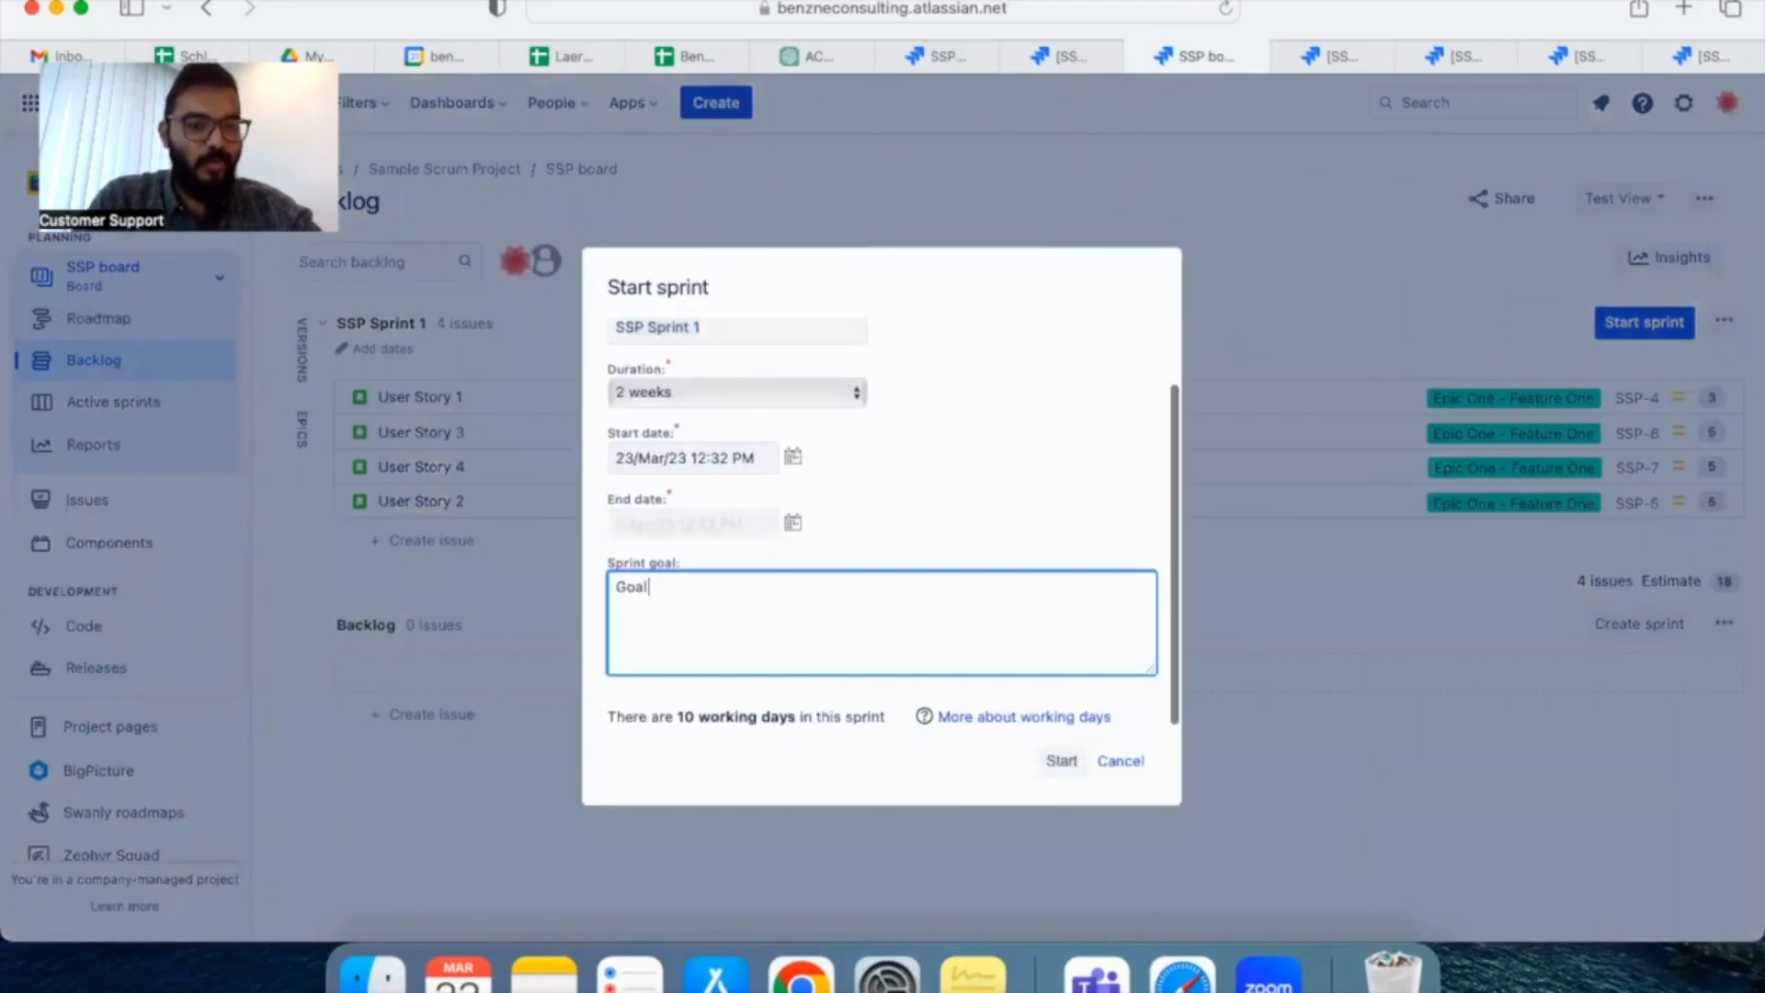
type(" 1")
key("Return")
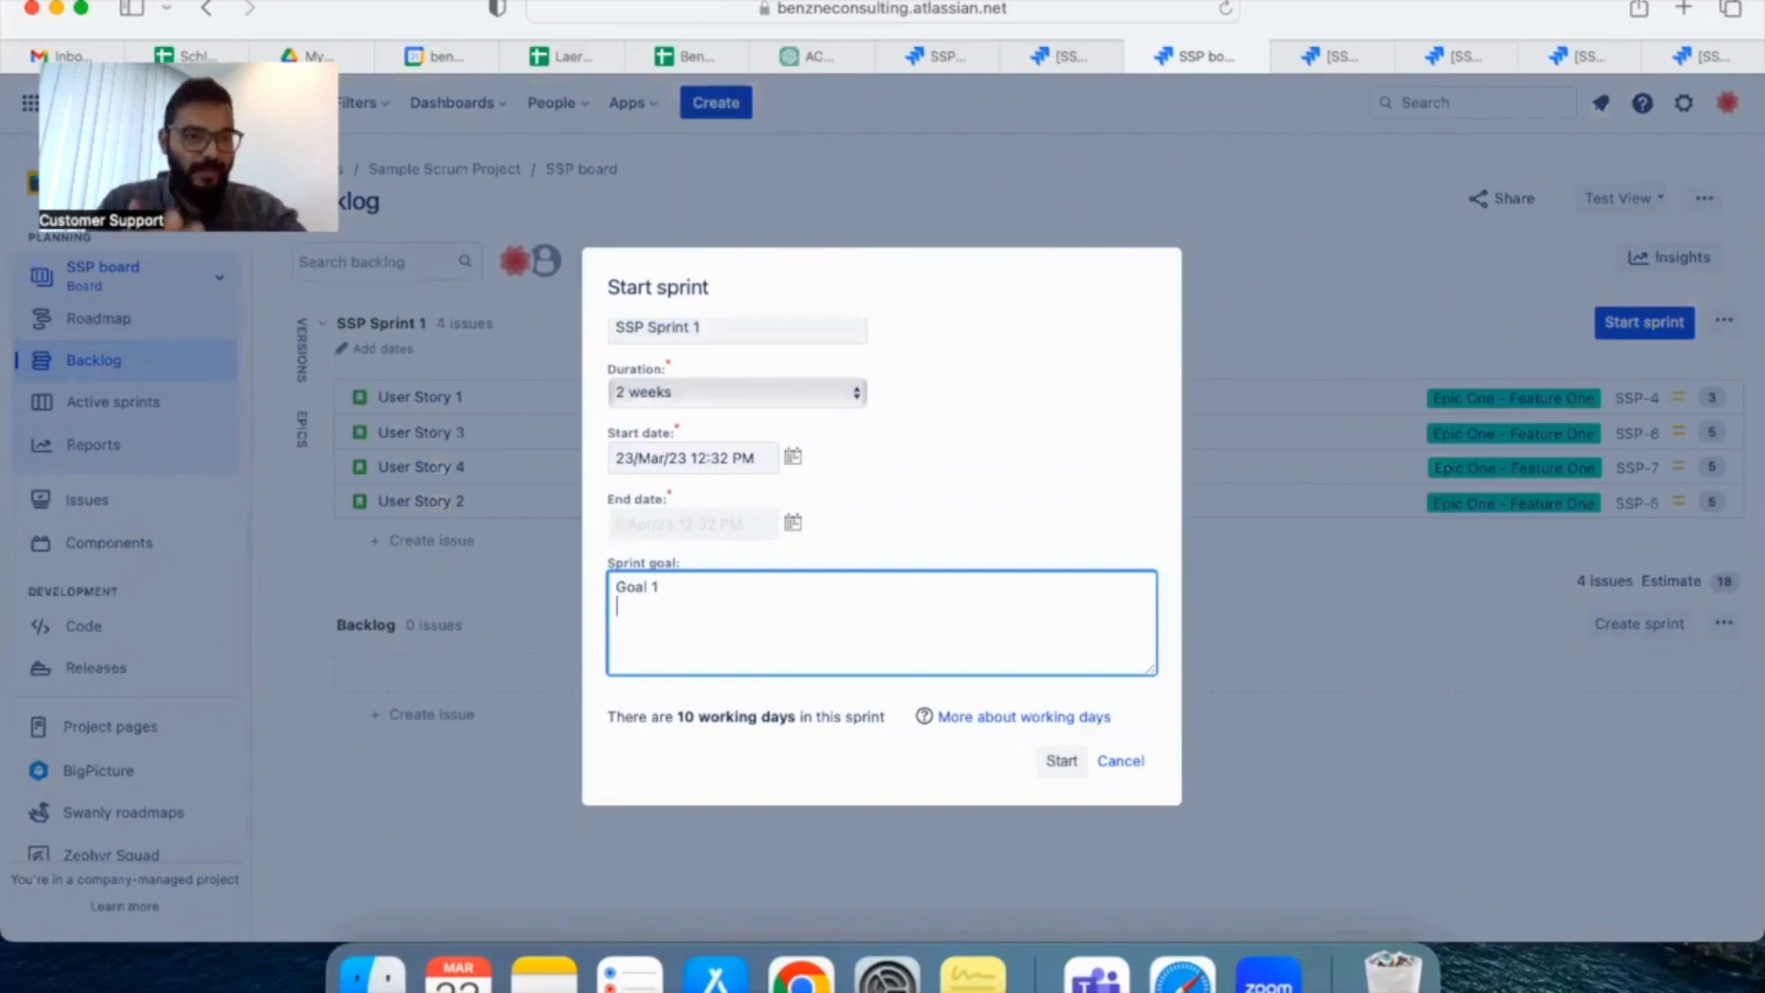
type("Goal ")
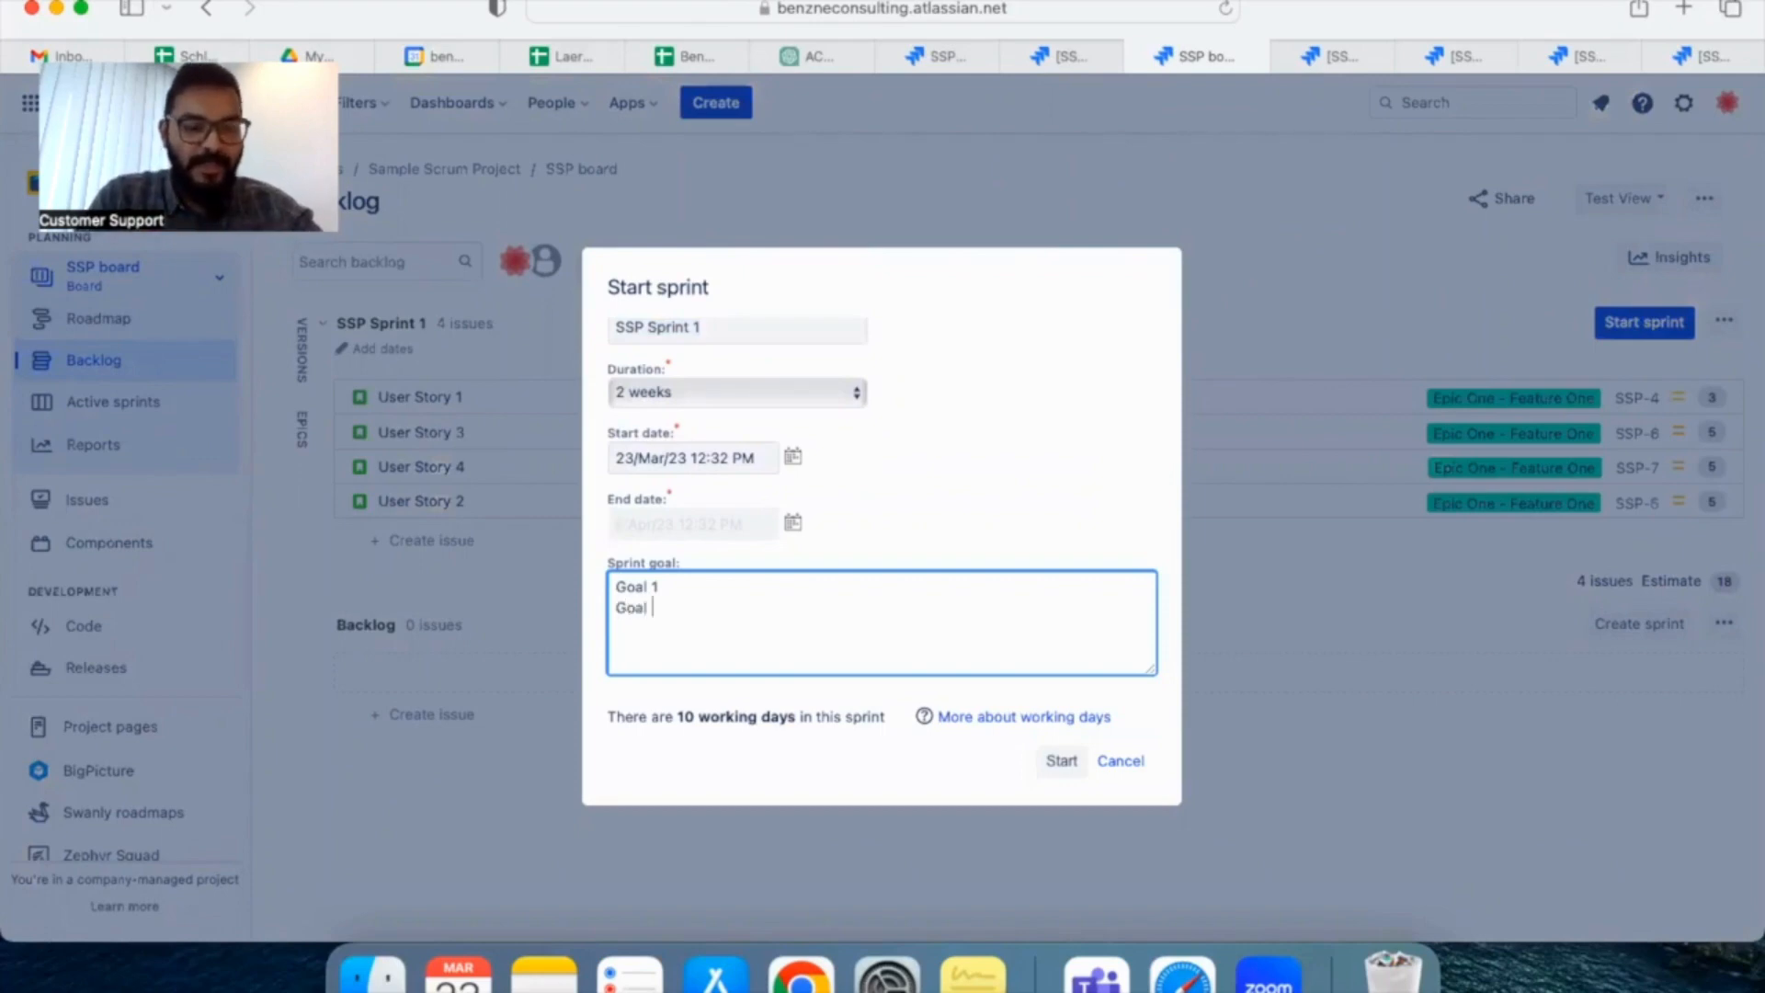
type("2")
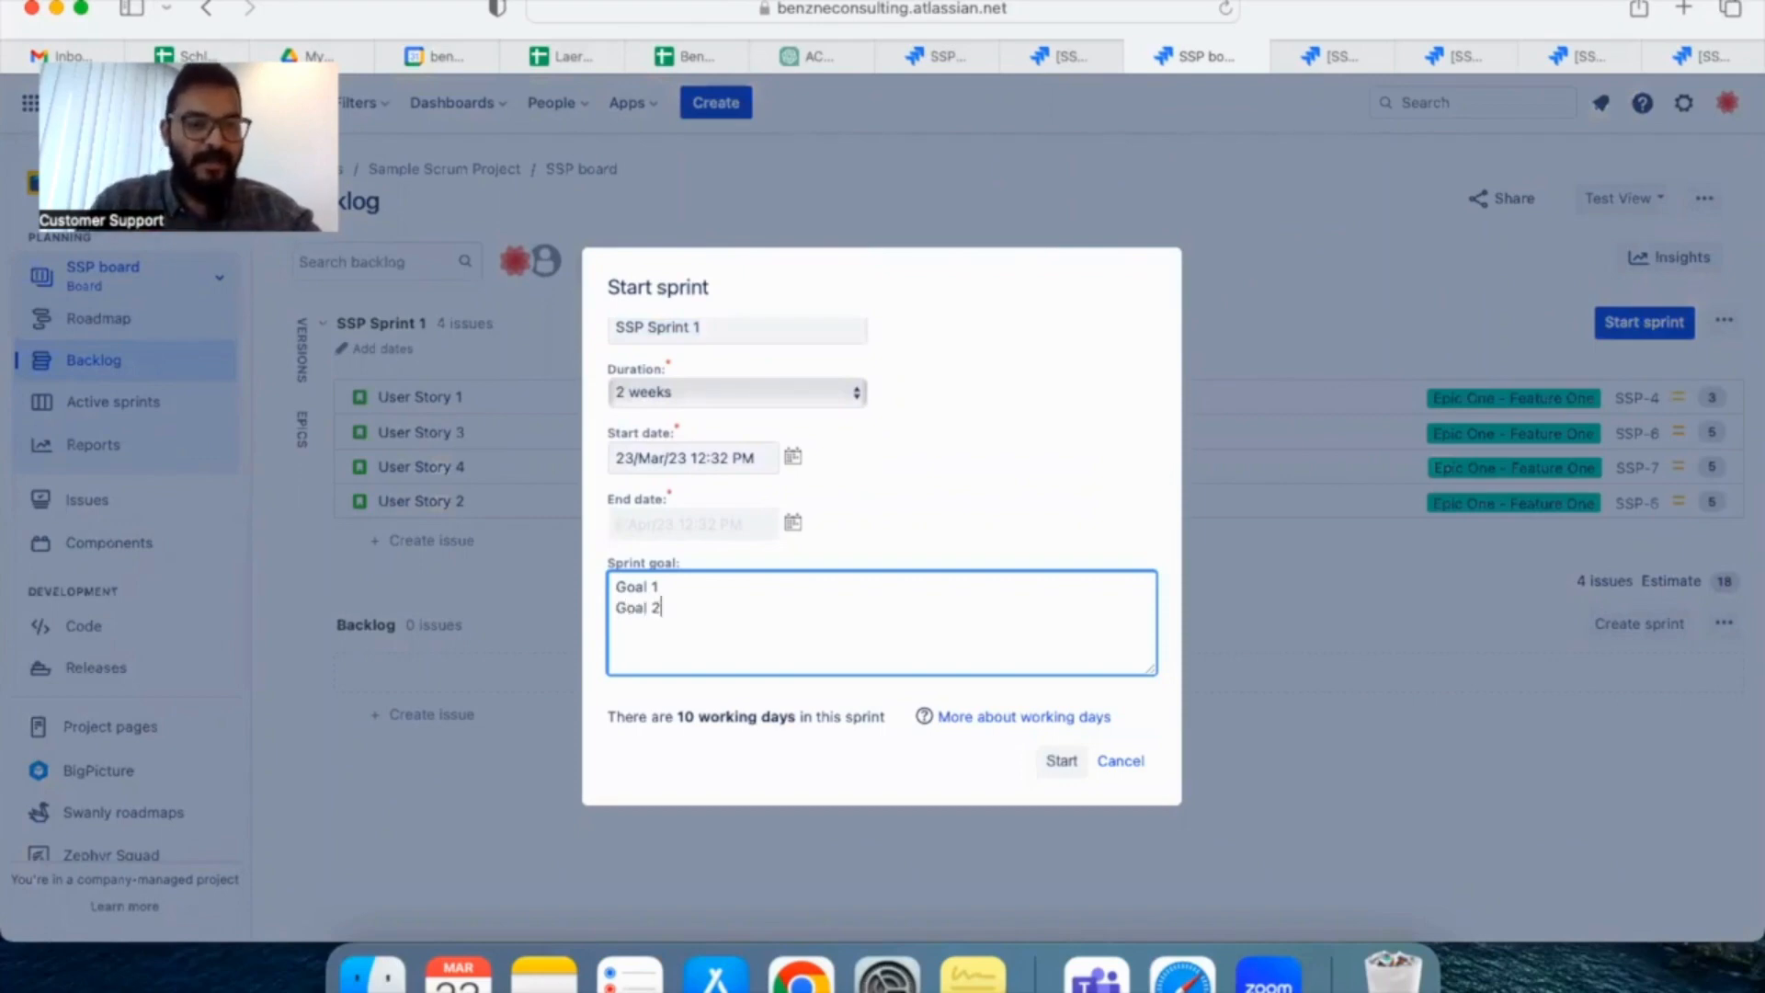
left_click(1061, 763)
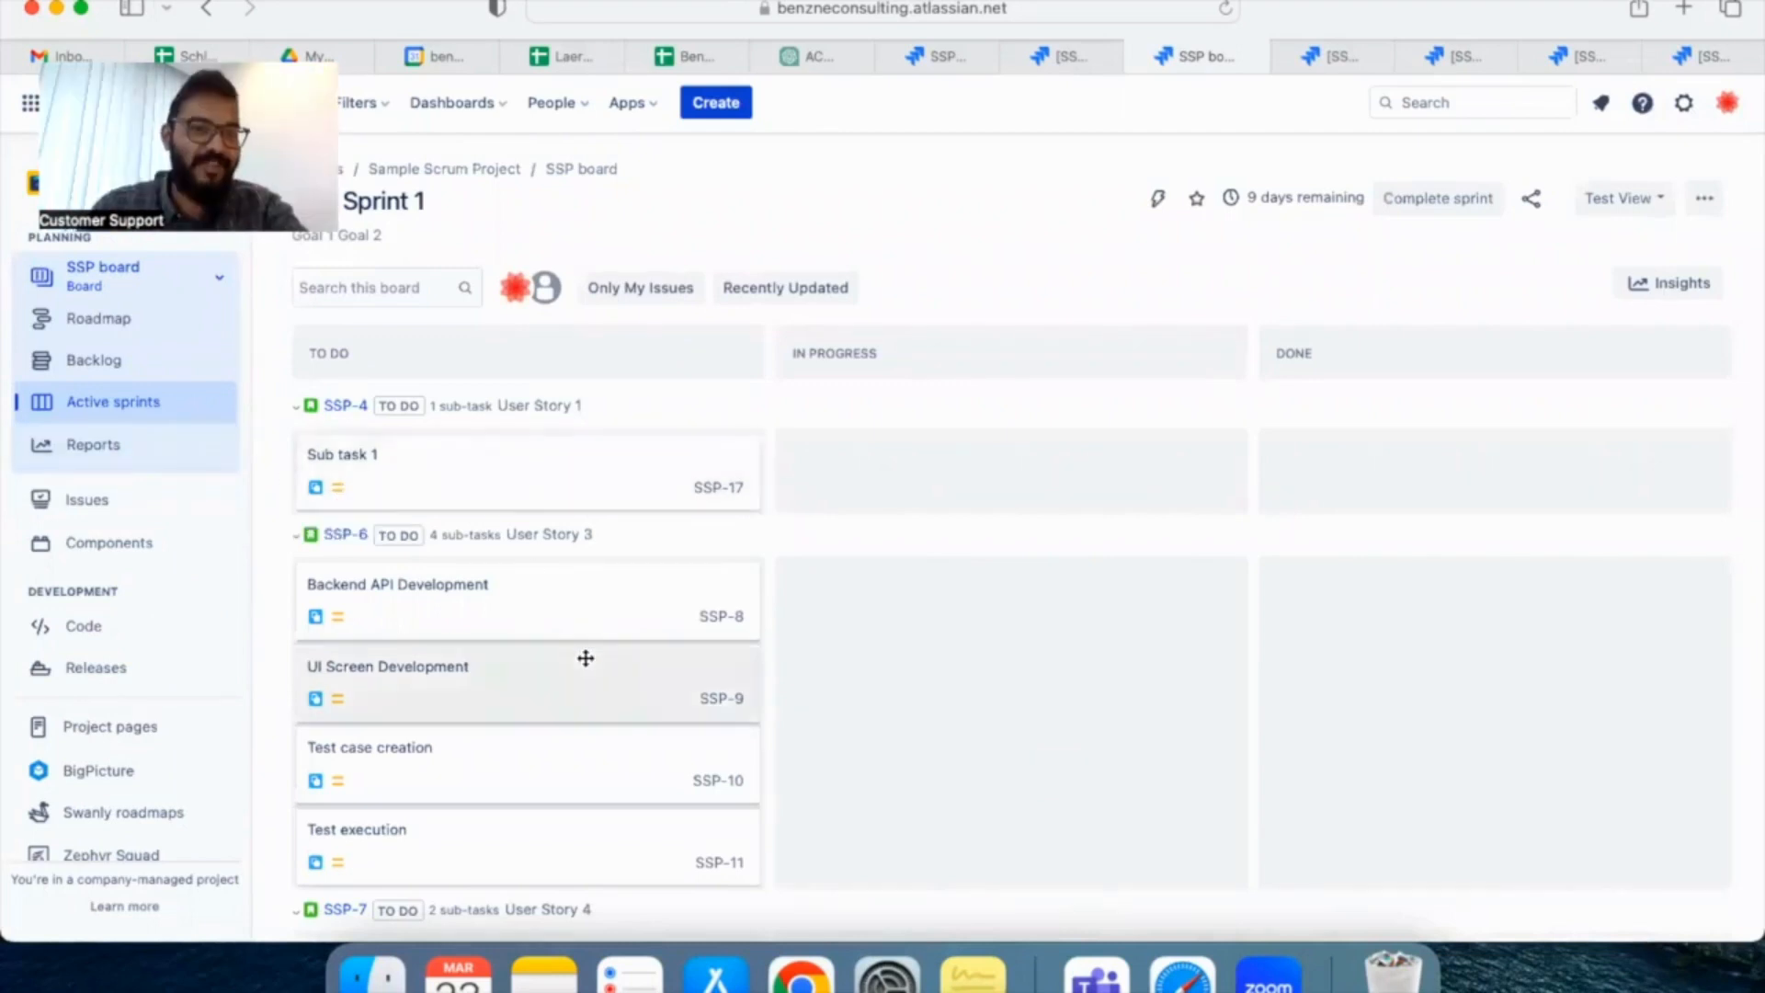
Look over the active sprint board, collapsing the User Story 1 and User Story 3 groups and toggling the User Story 4 group
scroll(494, 604, "down", 3)
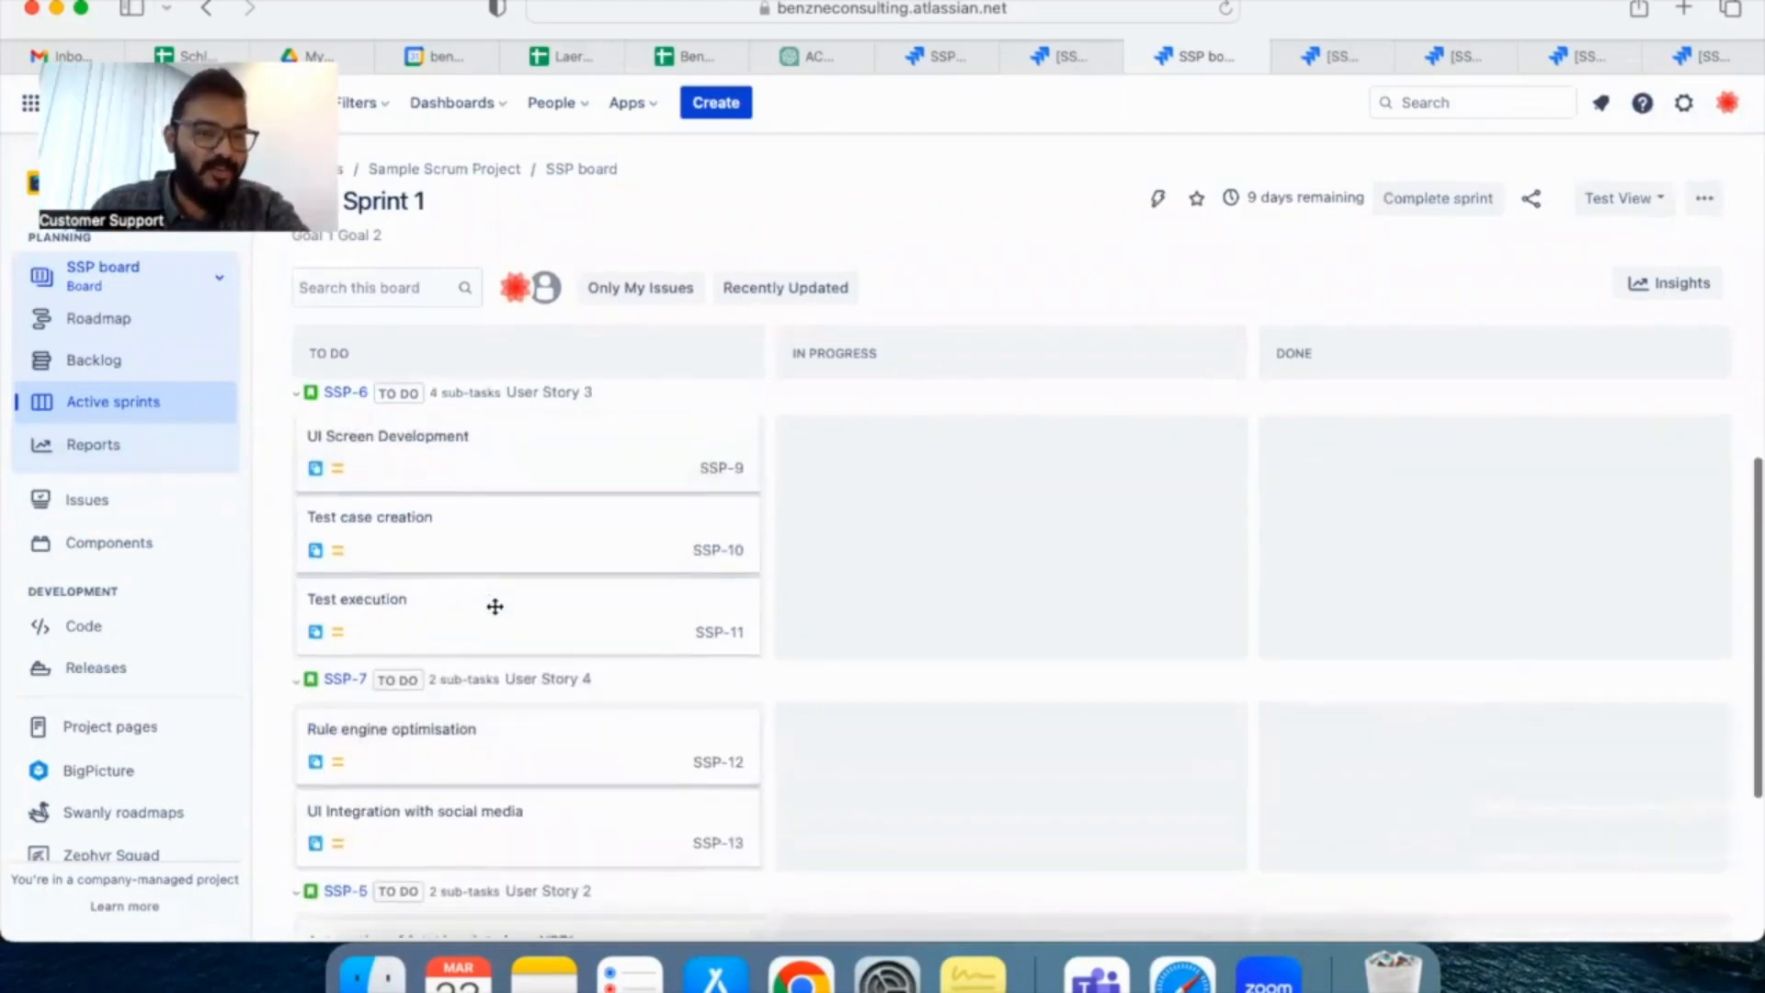
scroll(494, 606, "up", 2)
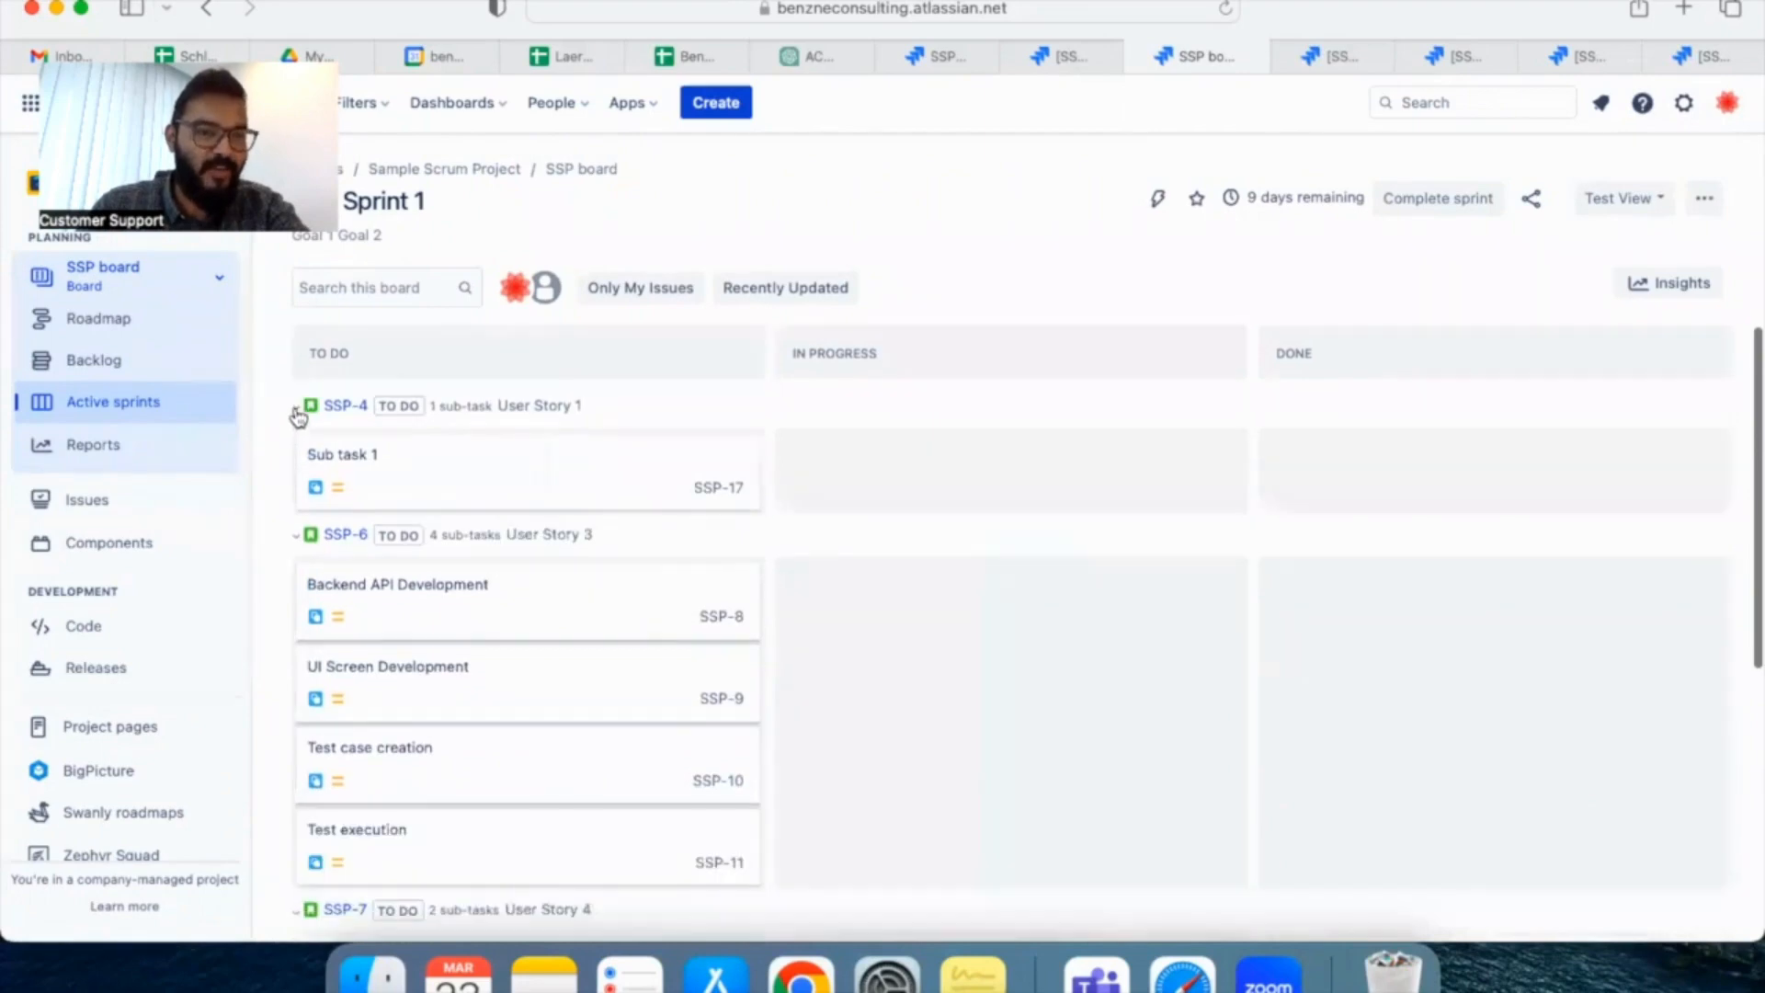
left_click(296, 409)
left_click(296, 449)
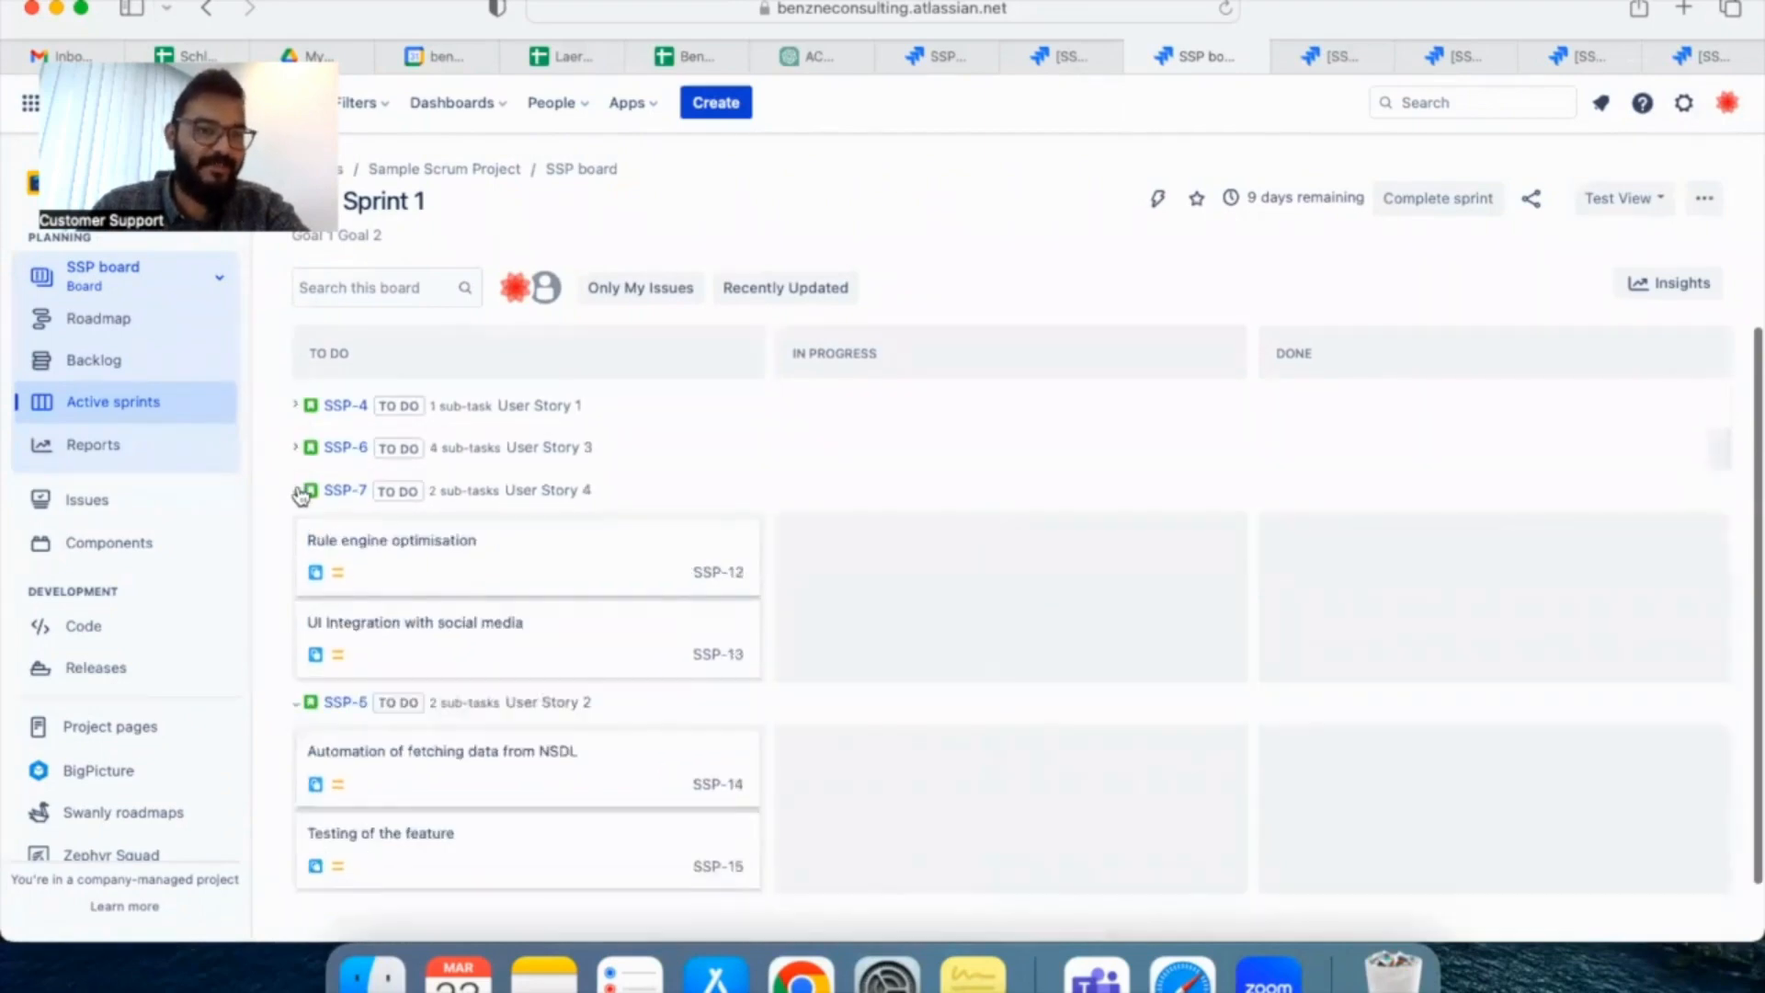
left_click(296, 492)
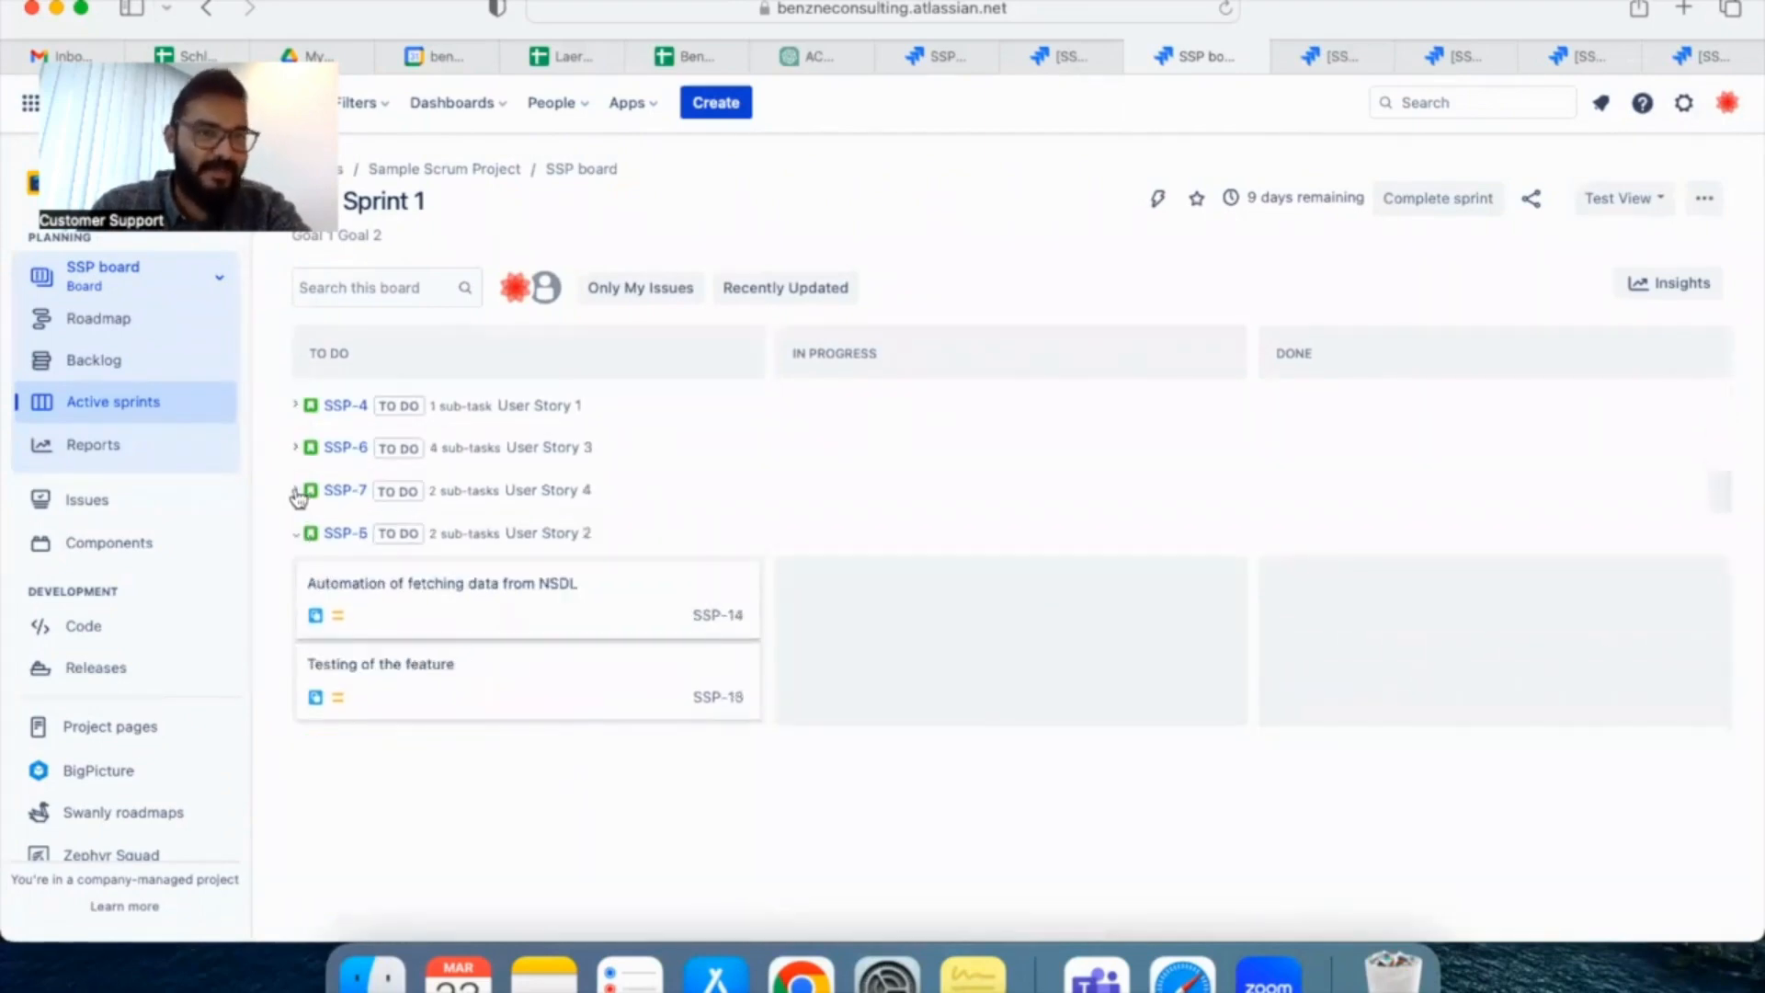
left_click(296, 492)
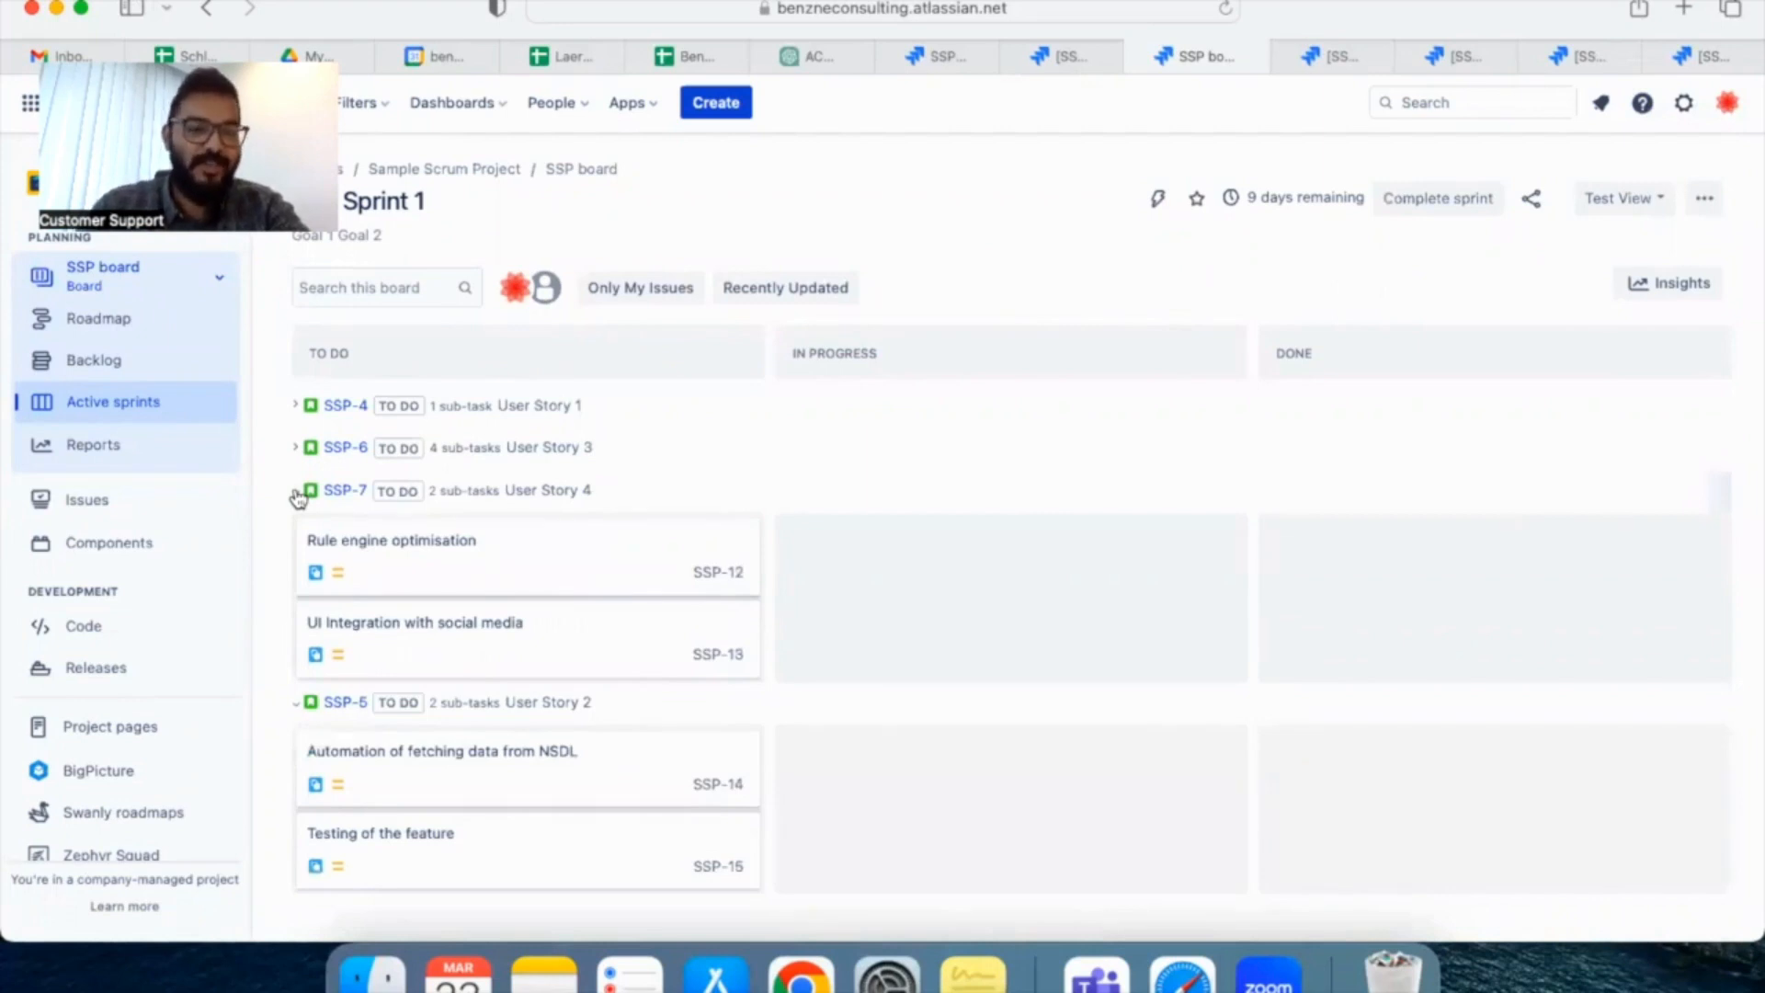